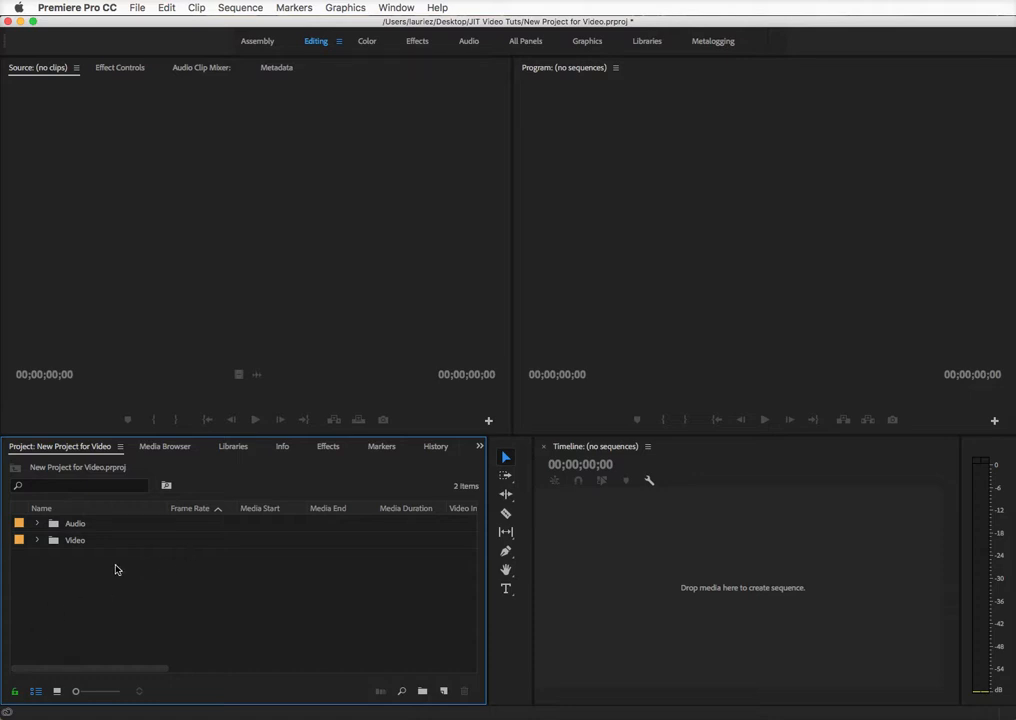
Toggle the Video and Audio bins open and shut, leaving the Video bin's MTS clips listed
{"action": "left_click", "coordinate": [37, 541]}
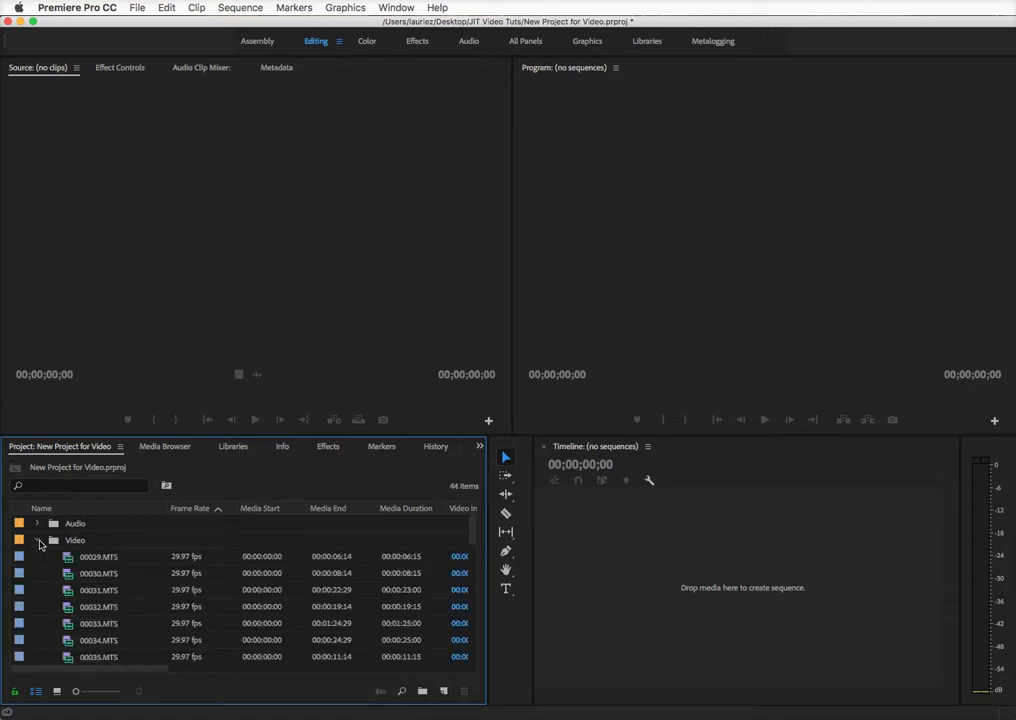
{"action": "left_click", "coordinate": [37, 541]}
{"action": "left_click", "coordinate": [37, 541]}
{"action": "left_click", "coordinate": [37, 541]}
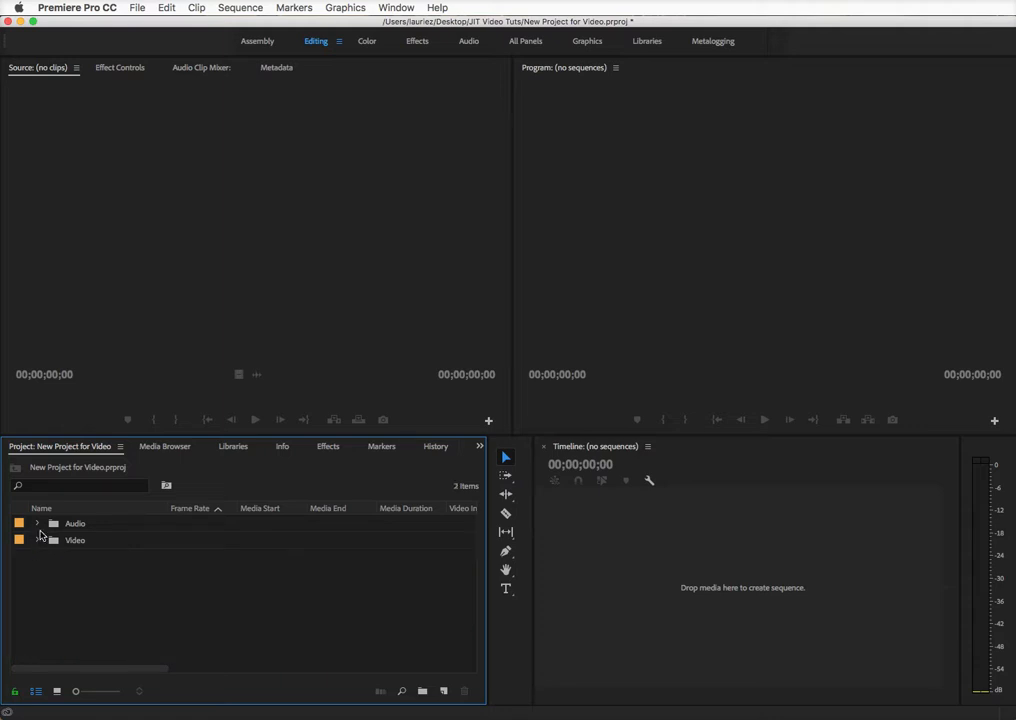
{"action": "left_click", "coordinate": [38, 524]}
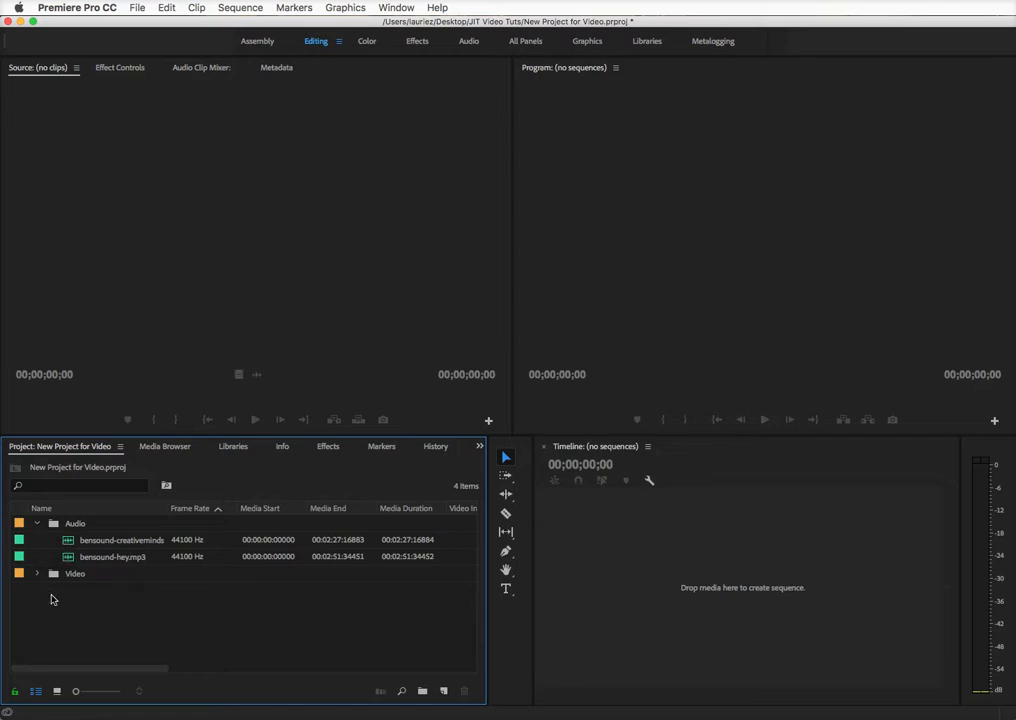
{"action": "left_click", "coordinate": [37, 524]}
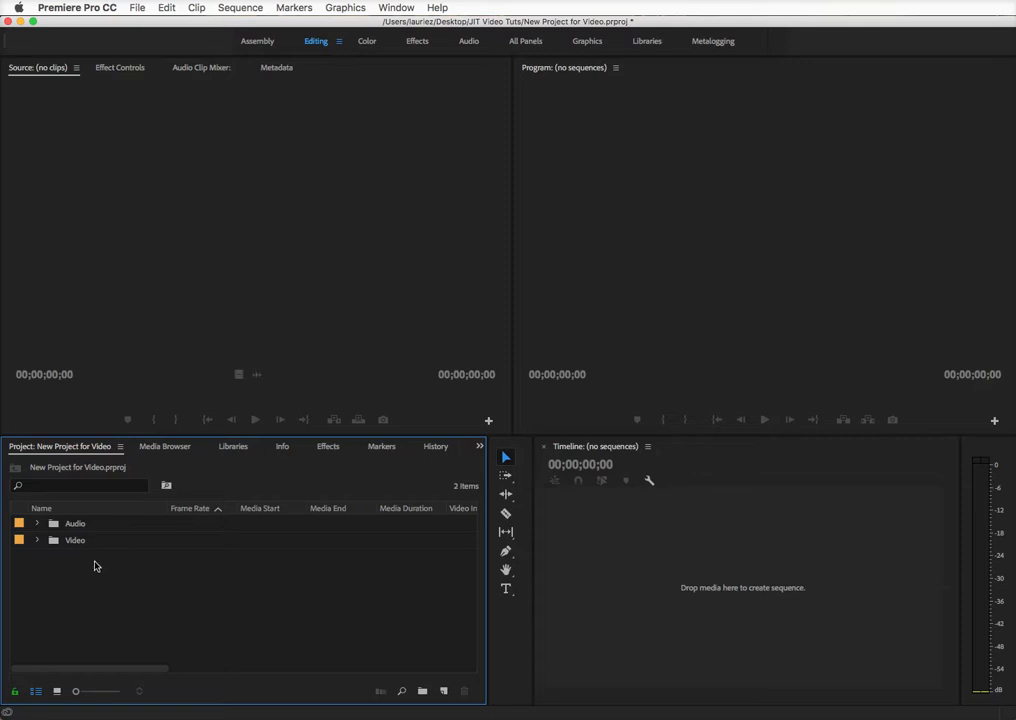
{"action": "left_click", "coordinate": [37, 541]}
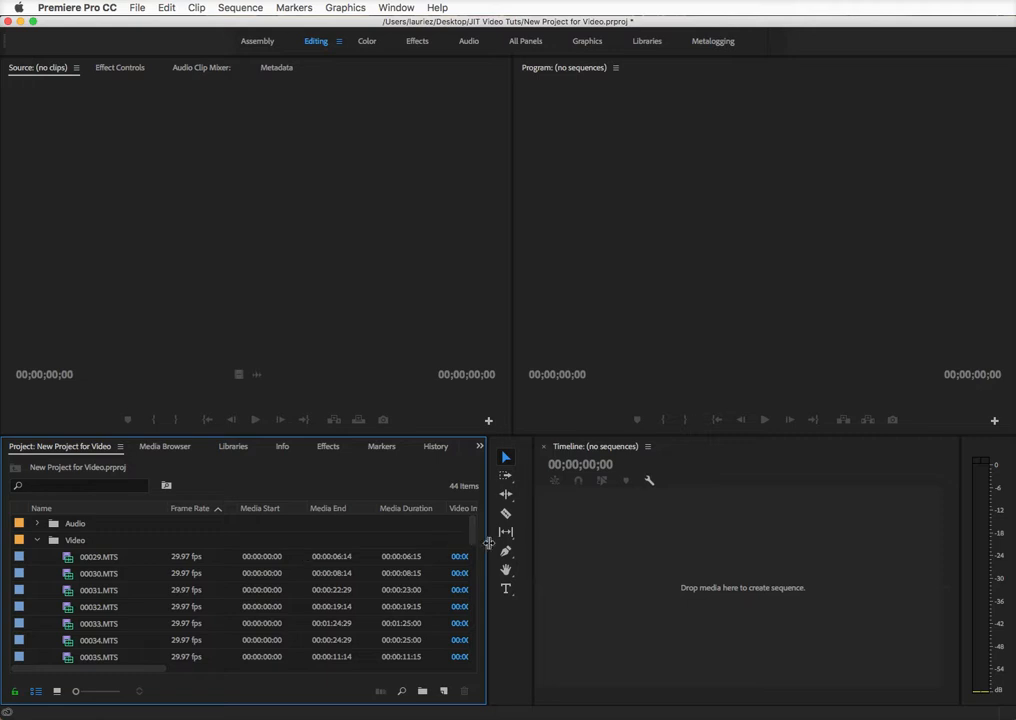
Widen the Project panel to reveal the Video Info, Audio Info and Tape Name columns, then scroll the clips
{"action": "left_click_drag", "start_coordinate": [489, 543], "coordinate": [911, 550]}
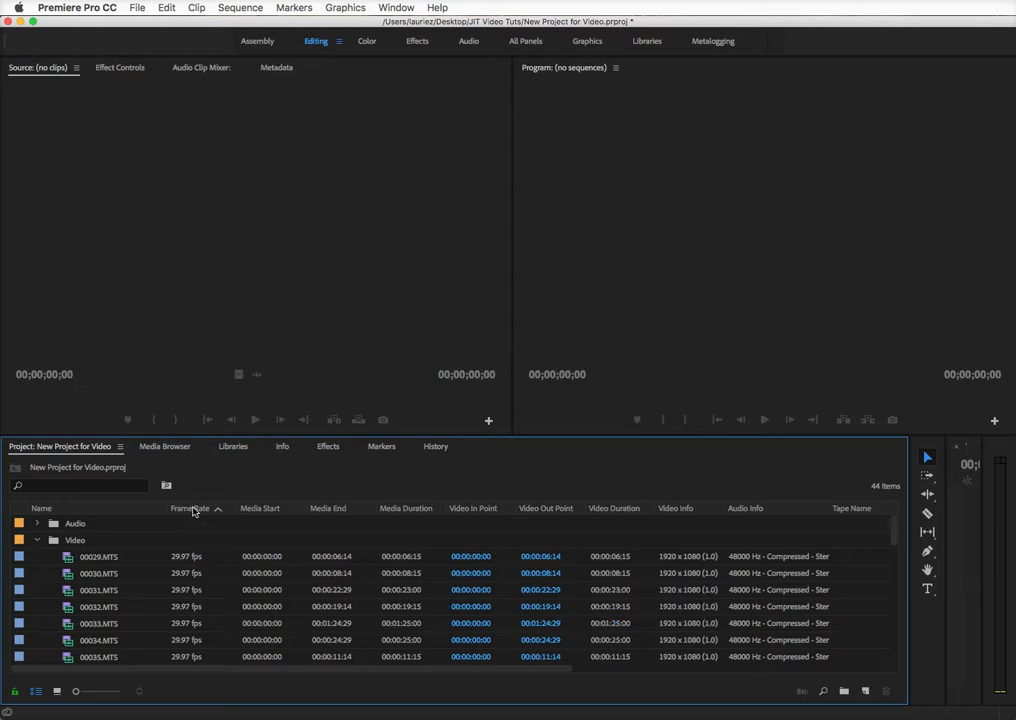
{"action": "scroll", "coordinate": [204, 628], "scroll_direction": "down", "scroll_amount": 3}
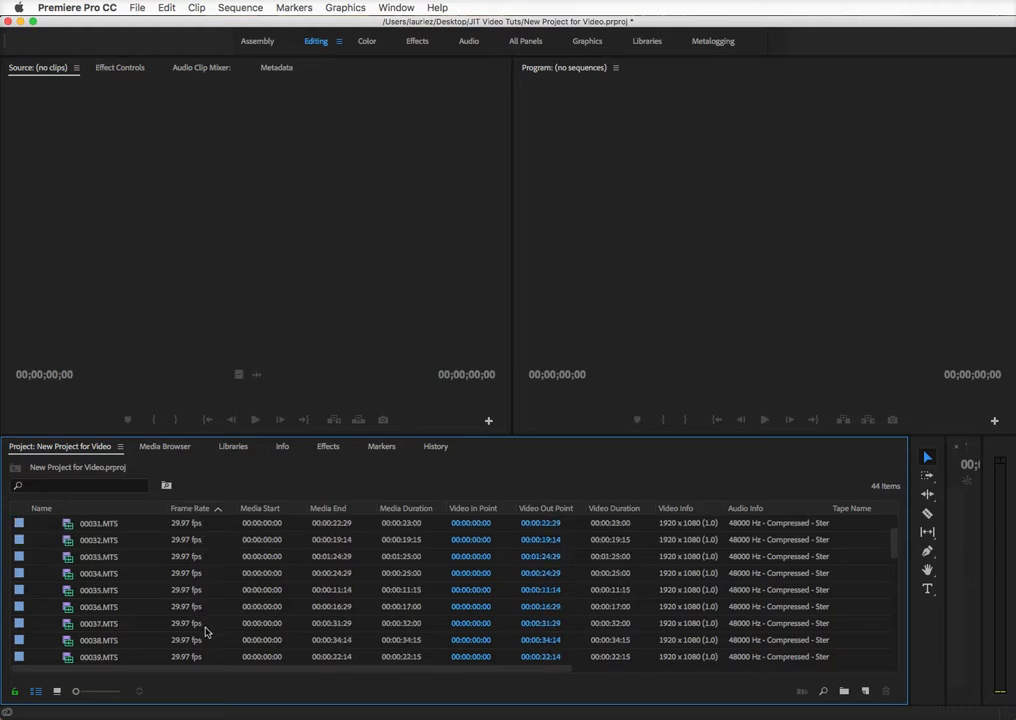
{"action": "scroll", "coordinate": [206, 633], "scroll_direction": "down", "scroll_amount": 2}
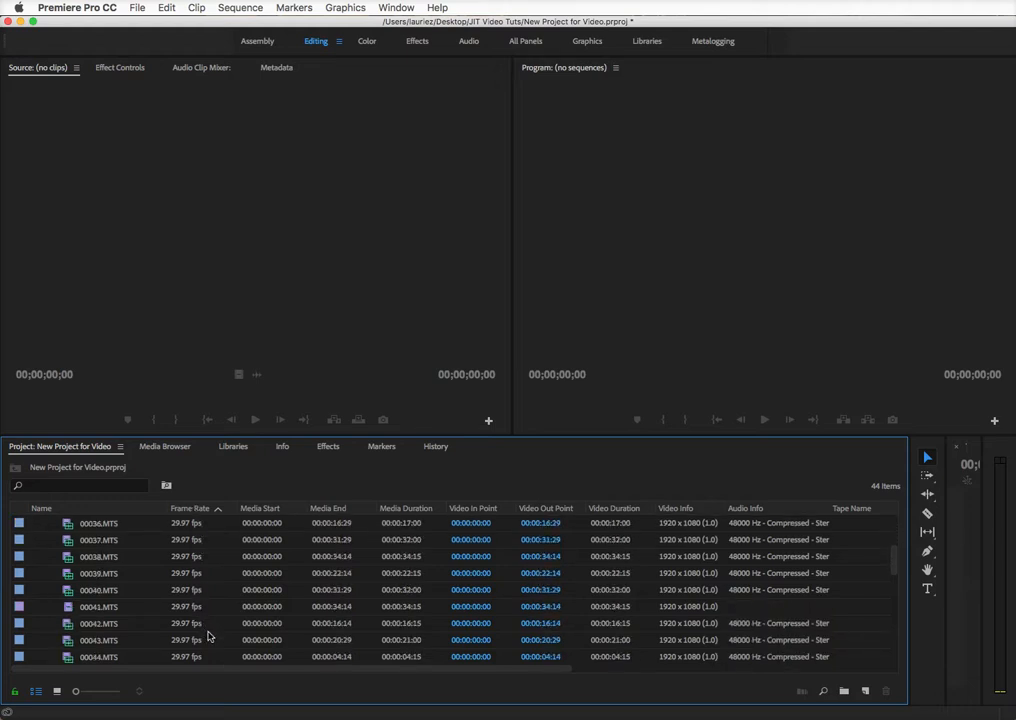
{"action": "scroll", "coordinate": [206, 630], "scroll_direction": "down", "scroll_amount": 1}
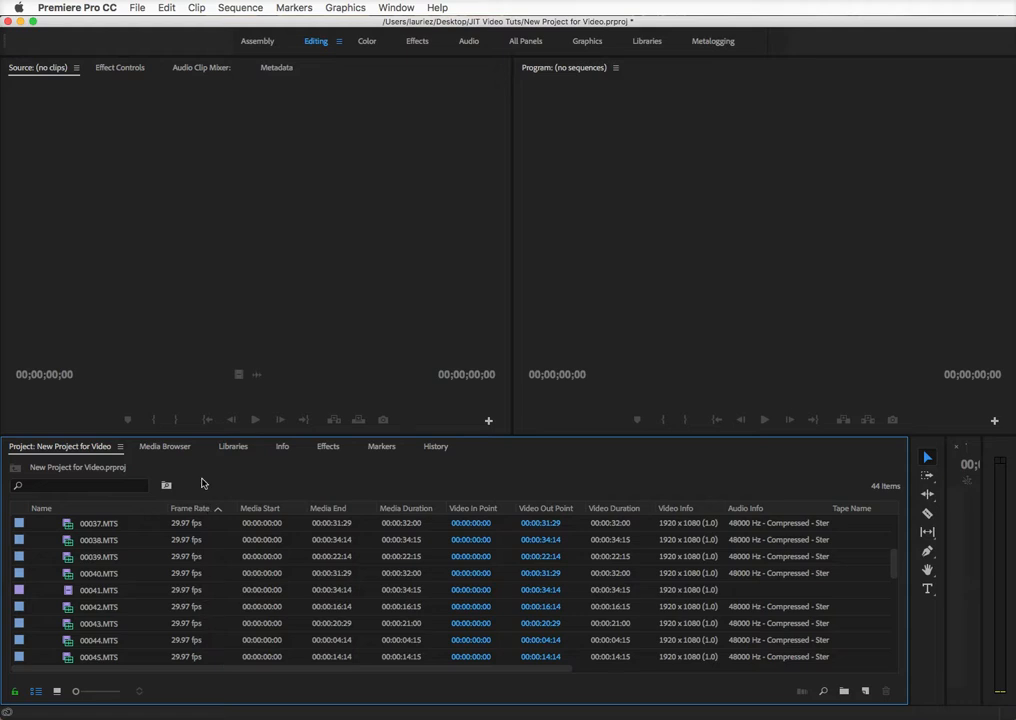
{"action": "scroll", "coordinate": [202, 575], "scroll_direction": "up", "scroll_amount": 4}
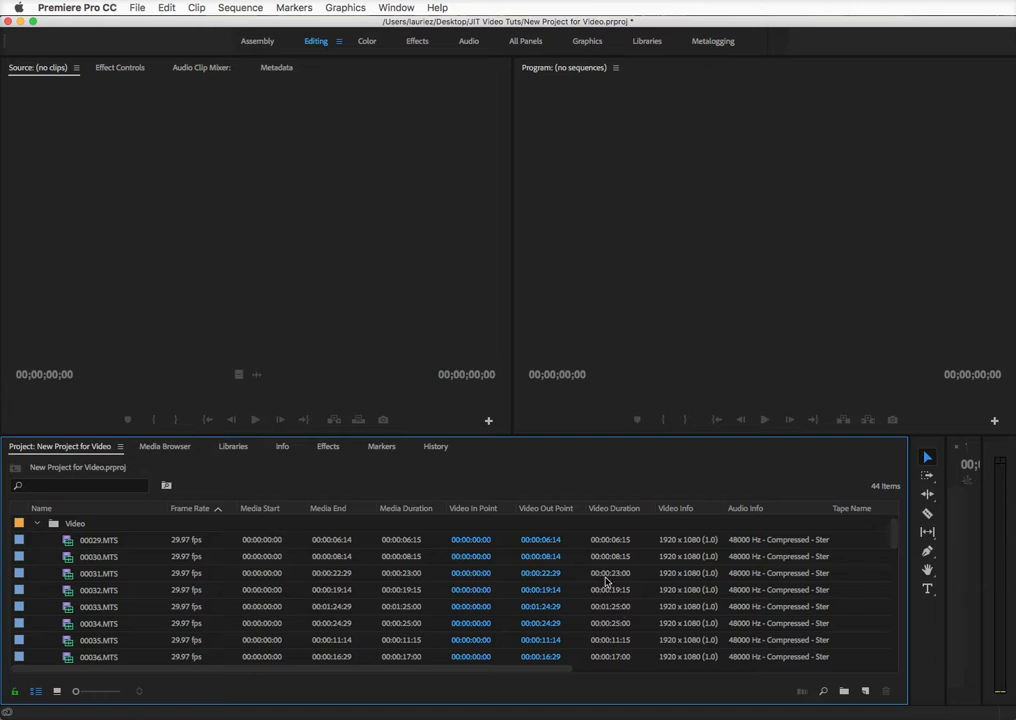
Scroll the Project panel fully right to show the Status, Scene, Good and Hide columns
{"action": "left_click_drag", "start_coordinate": [529, 671], "coordinate": [571, 672]}
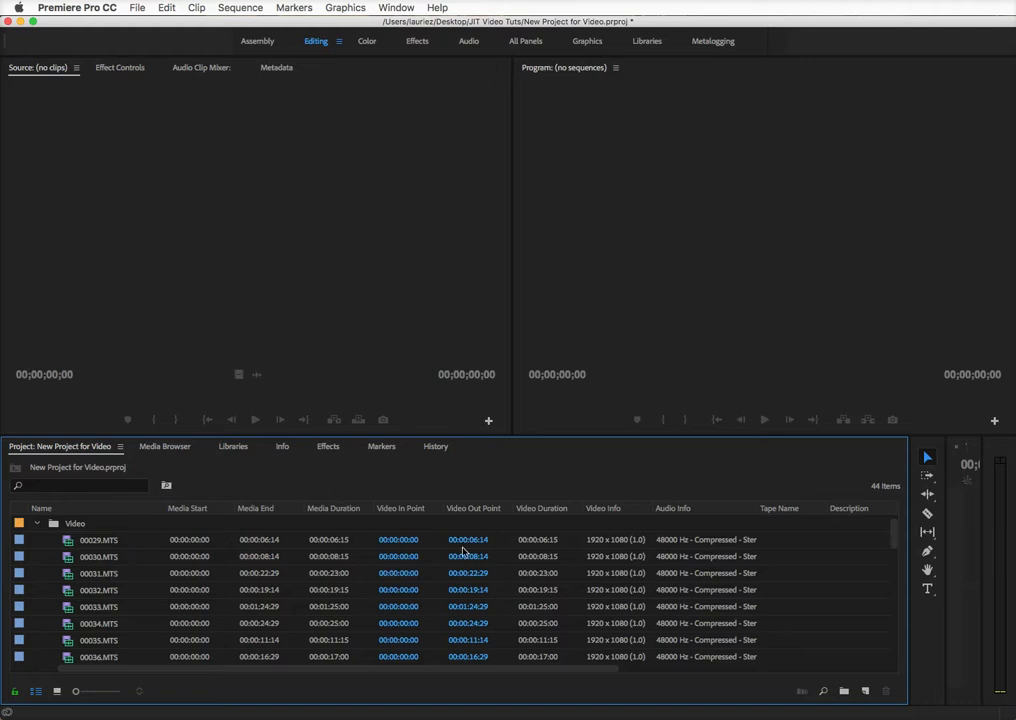
{"action": "left_click_drag", "start_coordinate": [498, 677], "coordinate": [803, 692]}
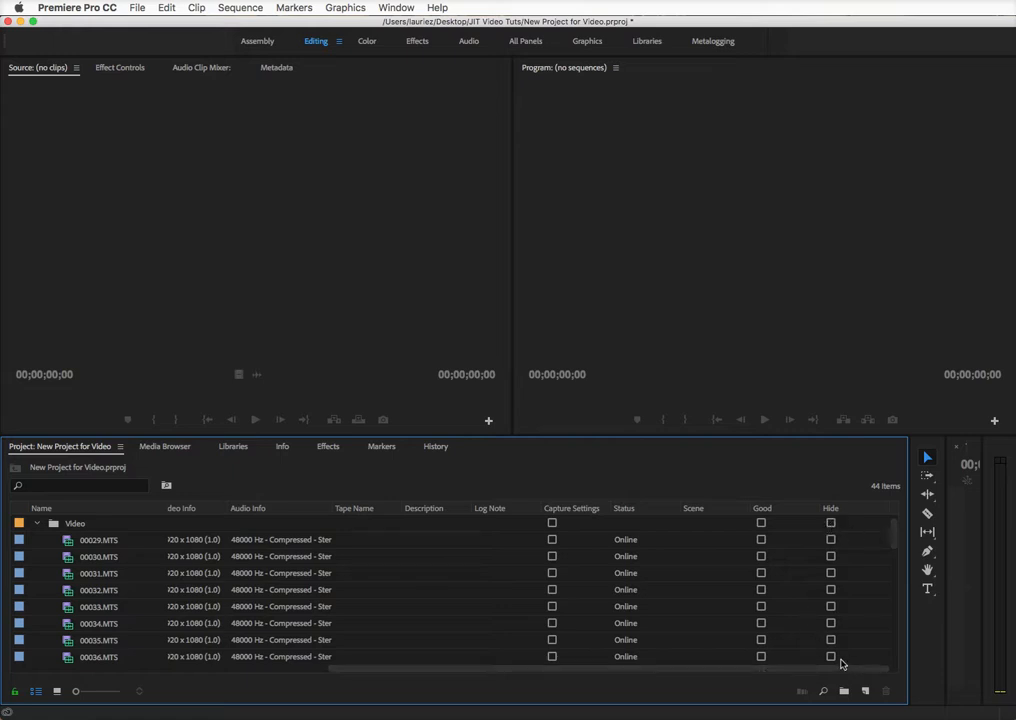
Tick the Hide checkbox for clip 00029.MTS so the list drops to 43 items
{"action": "left_click", "coordinate": [832, 541]}
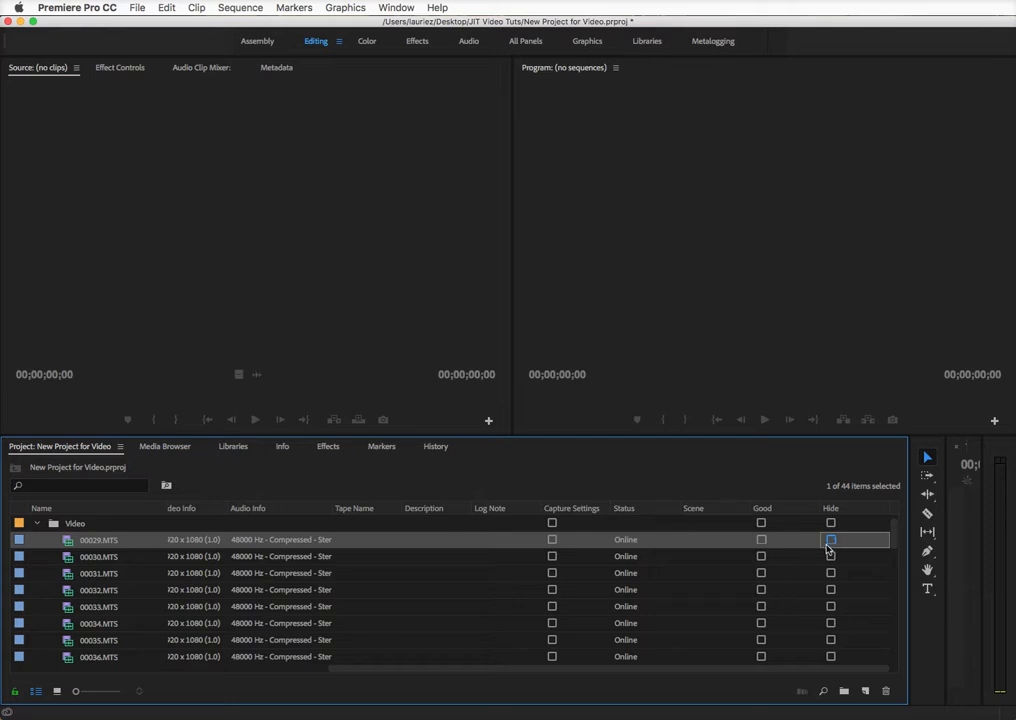
{"action": "left_click", "coordinate": [831, 541]}
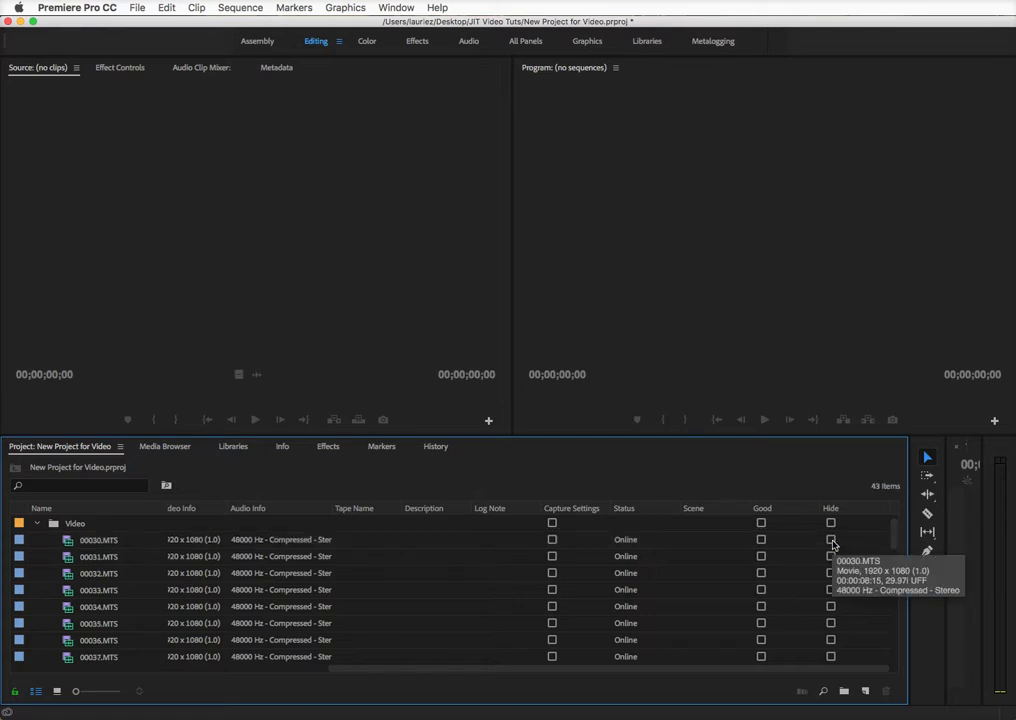
{"action": "scroll", "coordinate": [841, 624], "scroll_direction": "down", "scroll_amount": 10}
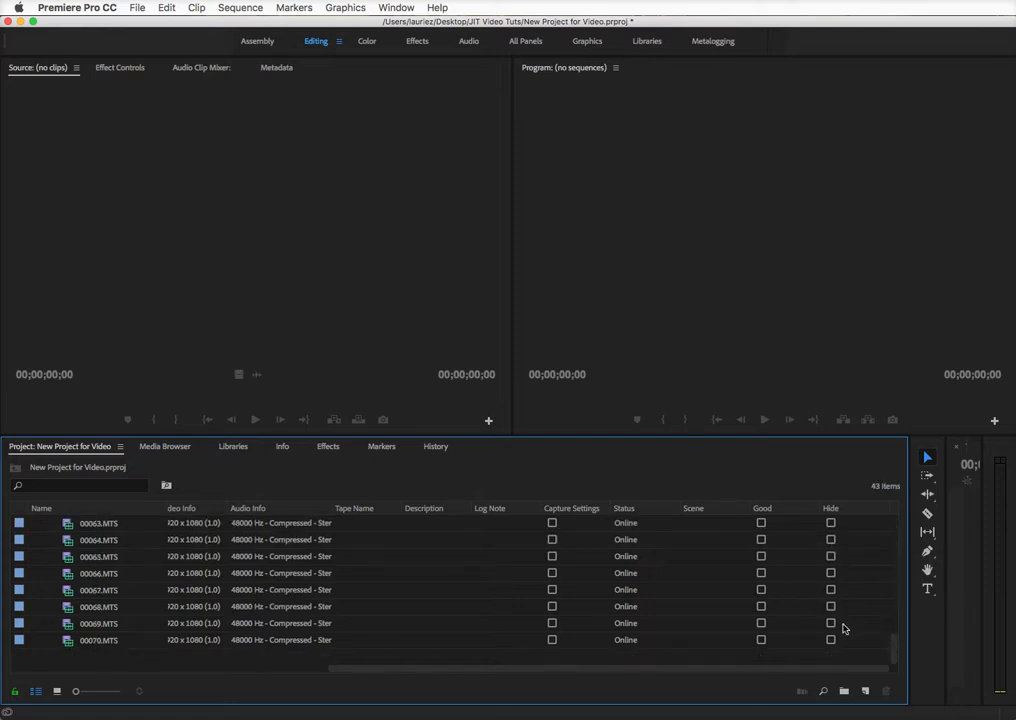
{"action": "scroll", "coordinate": [843, 627], "scroll_direction": "up", "scroll_amount": 10}
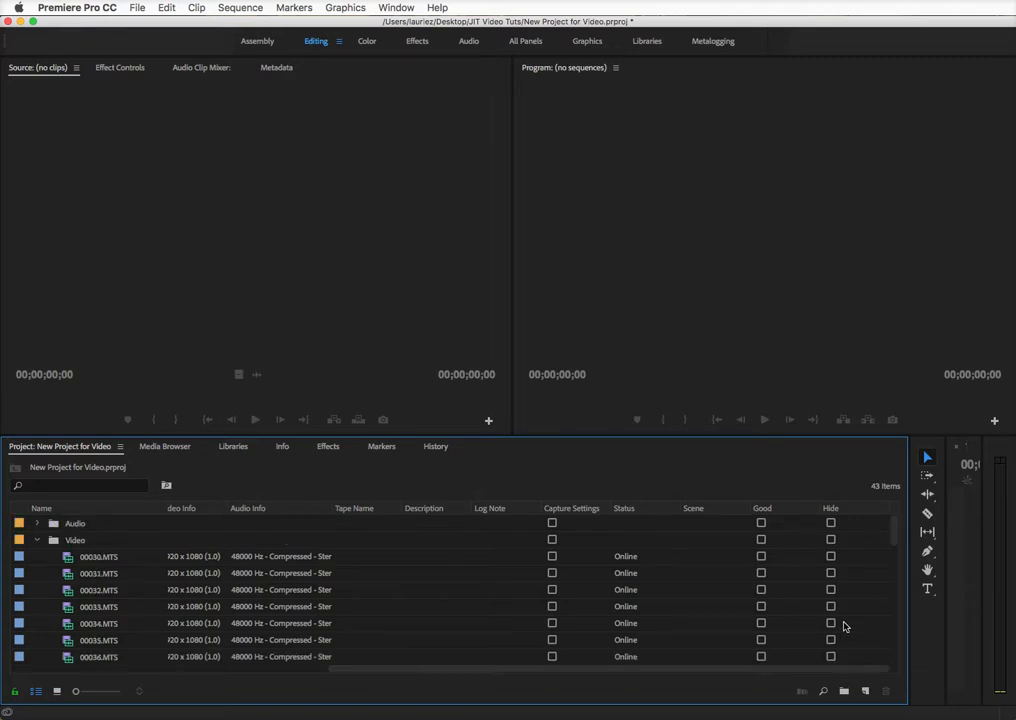
Mark 00030.MTS and 00031.MTS as Good, then sort the clips by Scene descending
{"action": "left_click", "coordinate": [762, 558]}
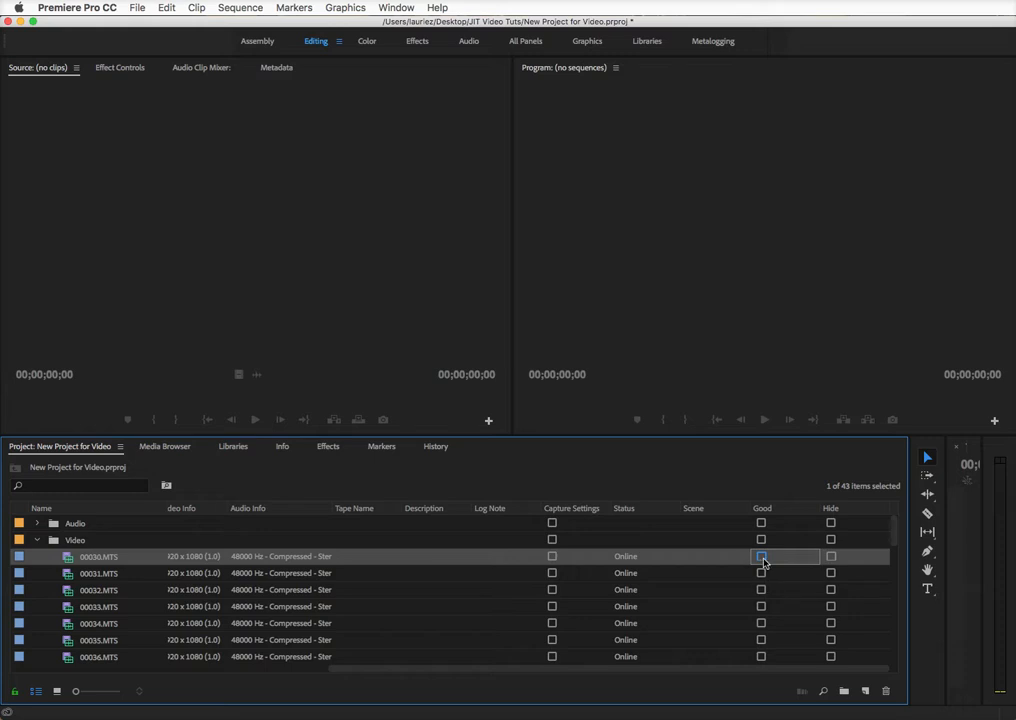
{"action": "left_click", "coordinate": [762, 575]}
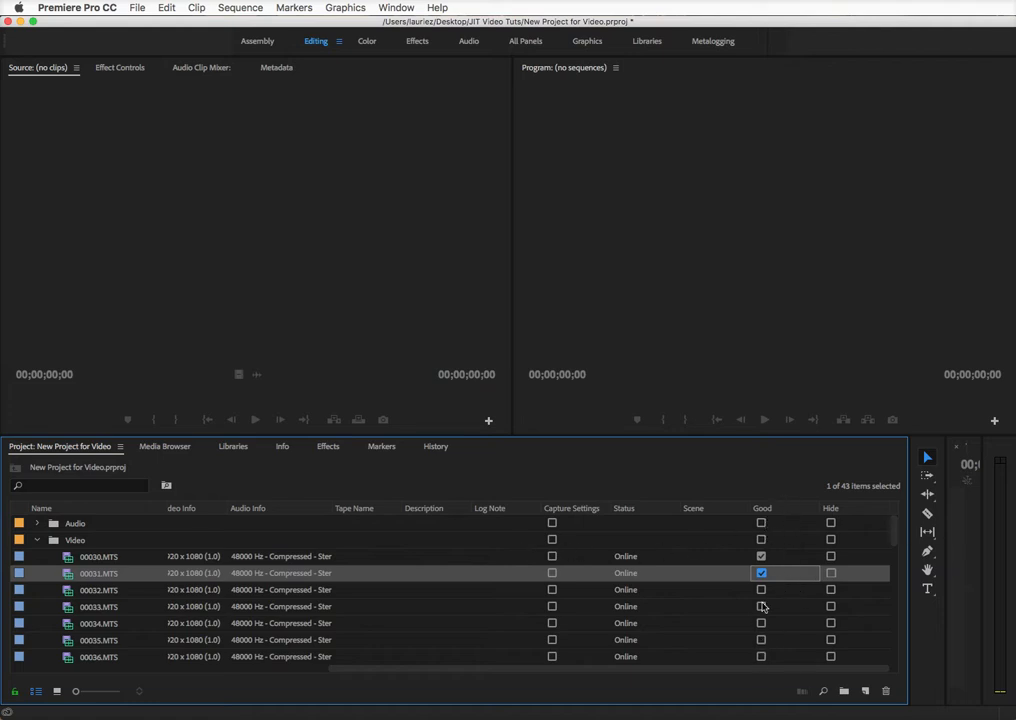
{"action": "left_click", "coordinate": [704, 512]}
{"action": "left_click", "coordinate": [704, 512]}
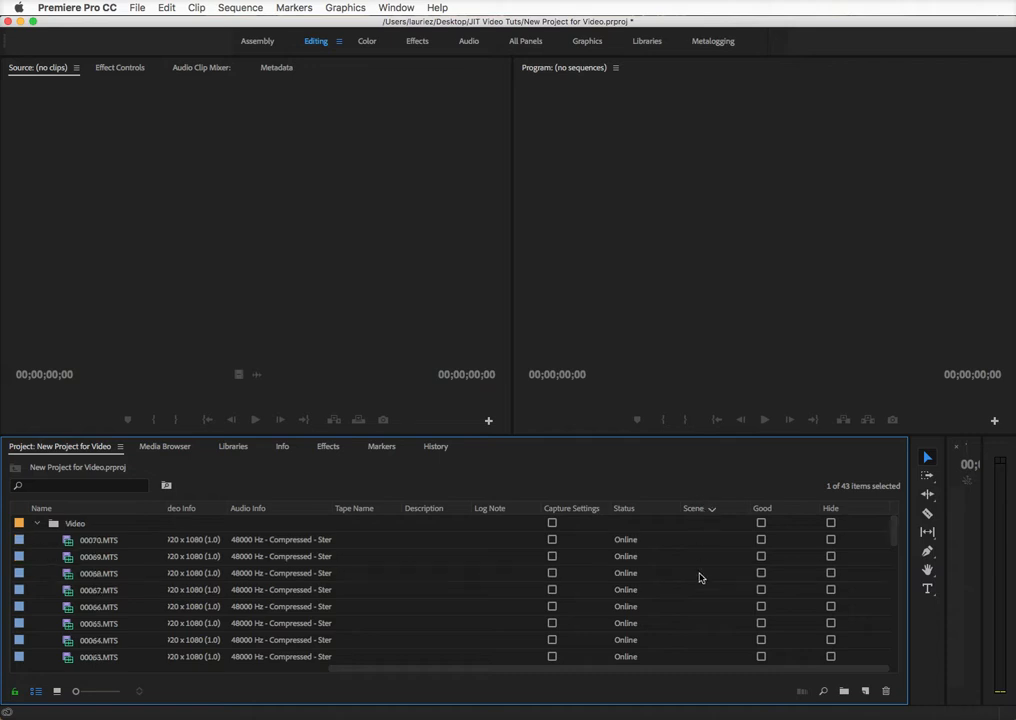
Enter Scene values 1, 2 and 6 for clips 00069, 00068 and 00067.MTS
{"action": "left_click", "coordinate": [701, 556]}
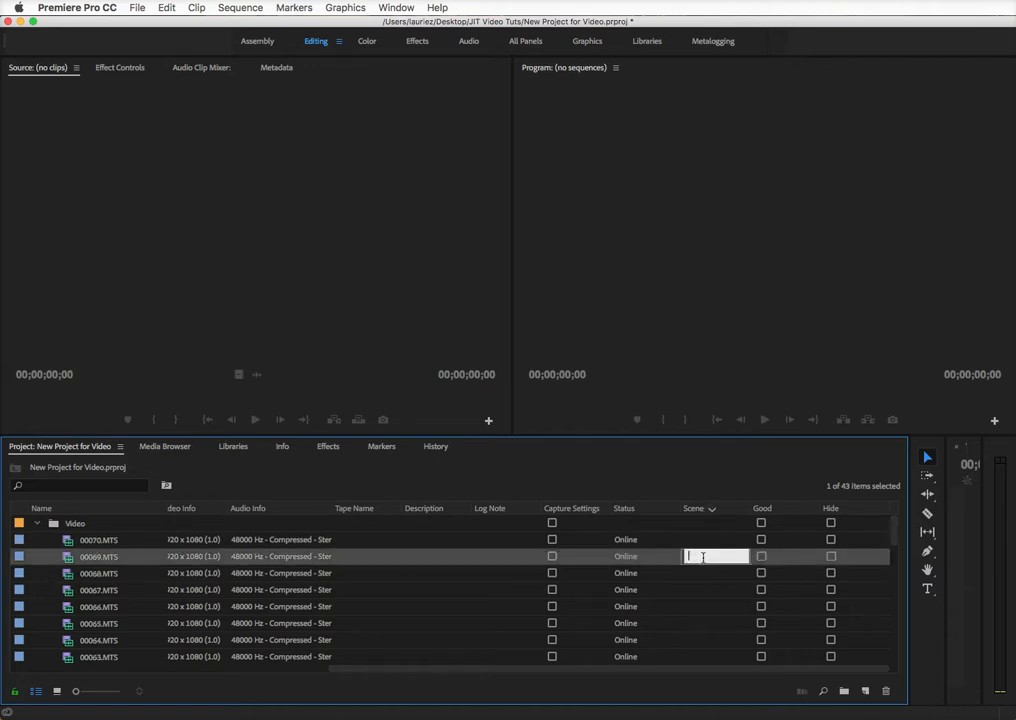
{"action": "type", "text": "1"}
{"action": "left_click", "coordinate": [703, 575]}
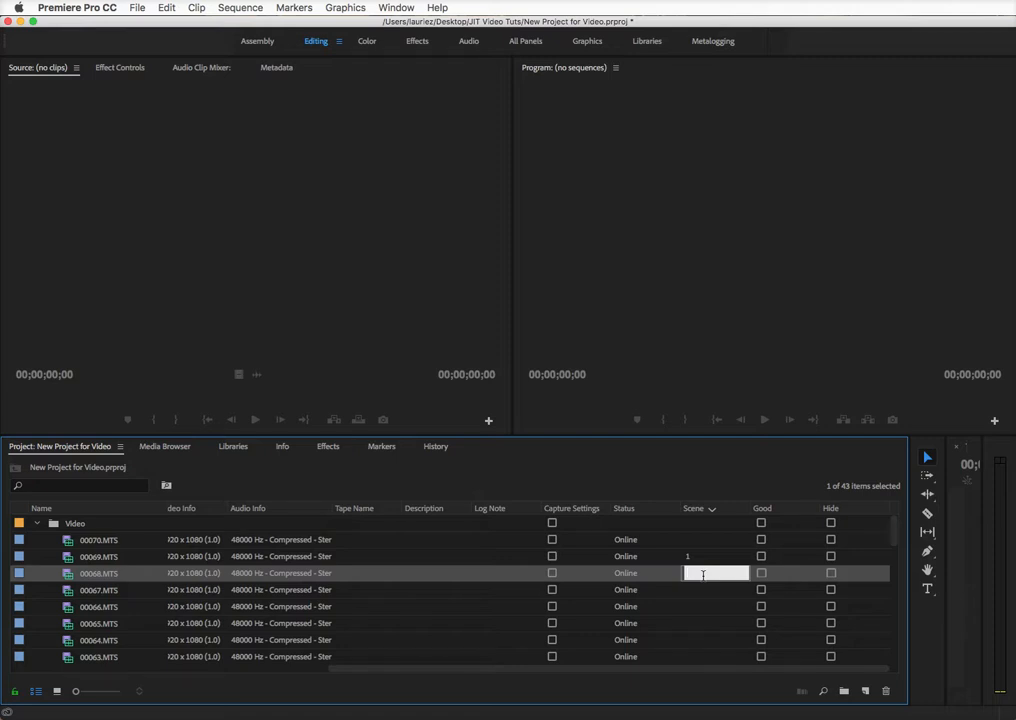
{"action": "left_click", "coordinate": [702, 592]}
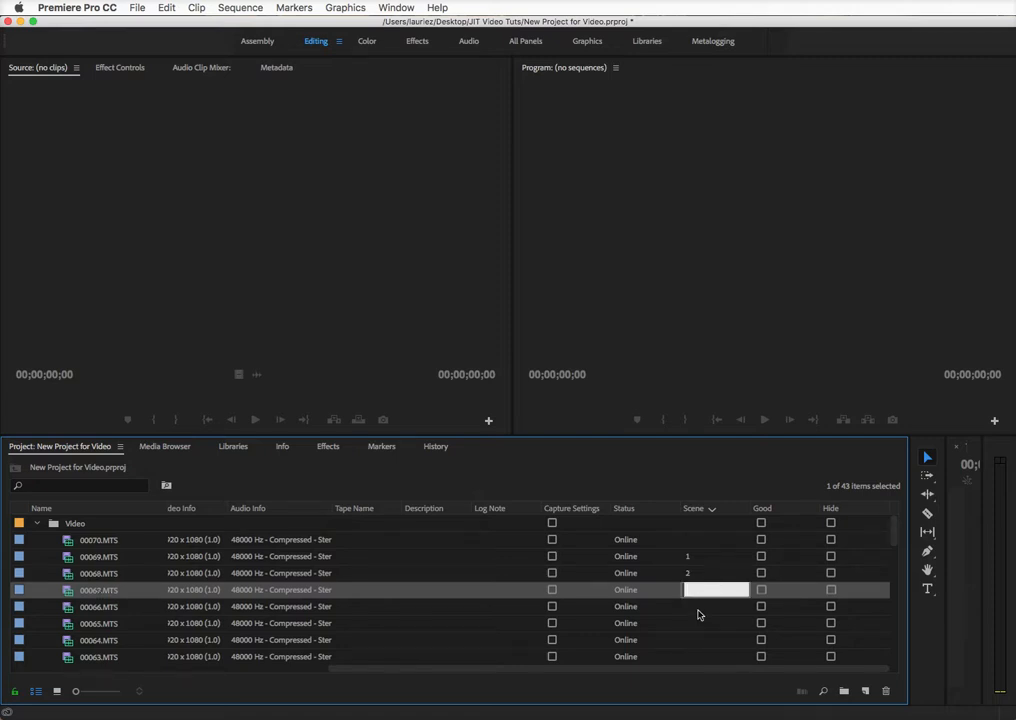
{"action": "type", "text": "6"}
{"action": "left_click", "coordinate": [703, 623]}
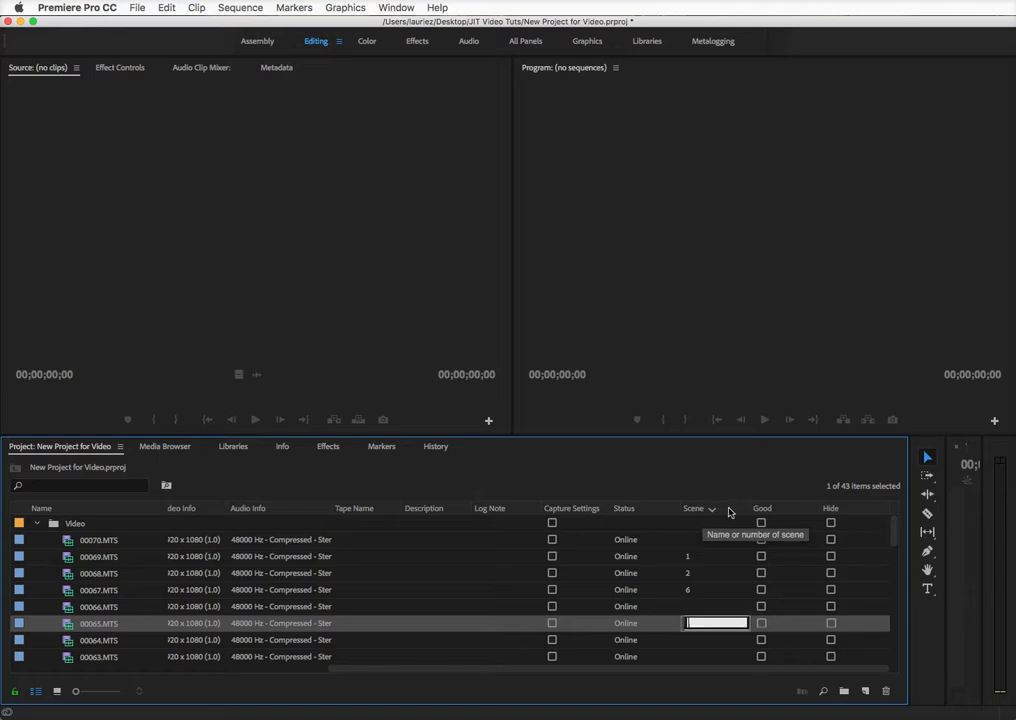
Move the Scene column beside Frame Rate, re-sort by Scene, and confirm scene 6 for 00067.MTS
{"action": "left_click", "coordinate": [730, 510]}
{"action": "mouse_move", "coordinate": [728, 511]}
{"action": "left_mouse_down"}
{"action": "mouse_move", "coordinate": [476, 520]}
{"action": "mouse_move", "coordinate": [254, 504]}
{"action": "mouse_move", "coordinate": [50, 522]}
{"action": "mouse_move", "coordinate": [243, 519]}
{"action": "left_mouse_up"}
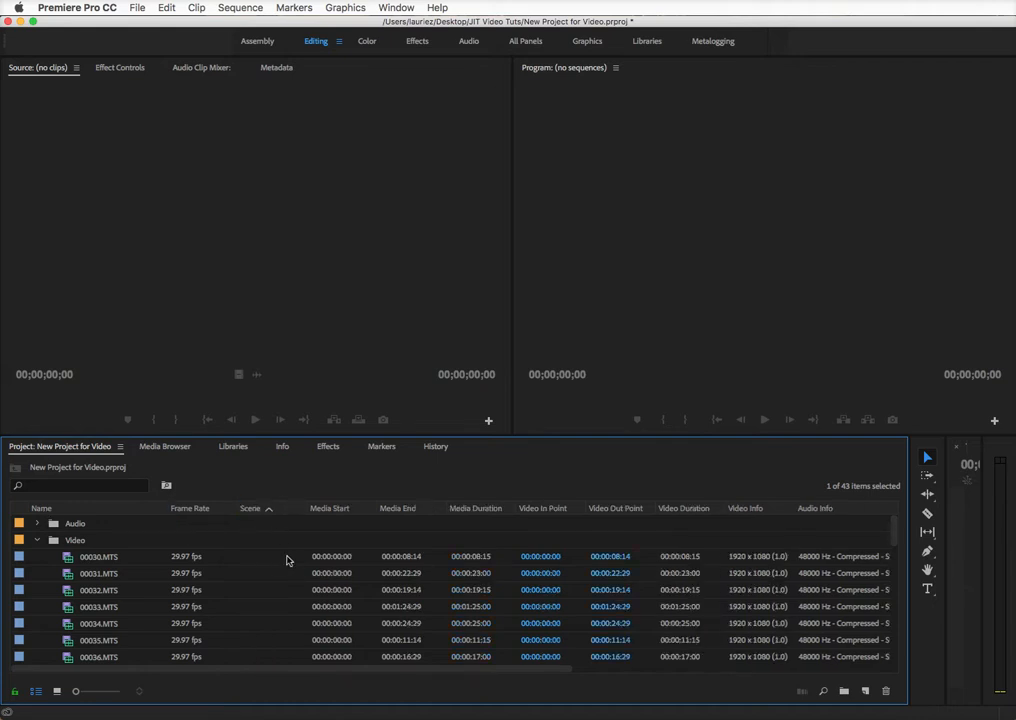
{"action": "scroll", "coordinate": [288, 576], "scroll_direction": "down", "scroll_amount": 2}
{"action": "scroll", "coordinate": [283, 603], "scroll_direction": "up", "scroll_amount": 2}
{"action": "left_click", "coordinate": [276, 510]}
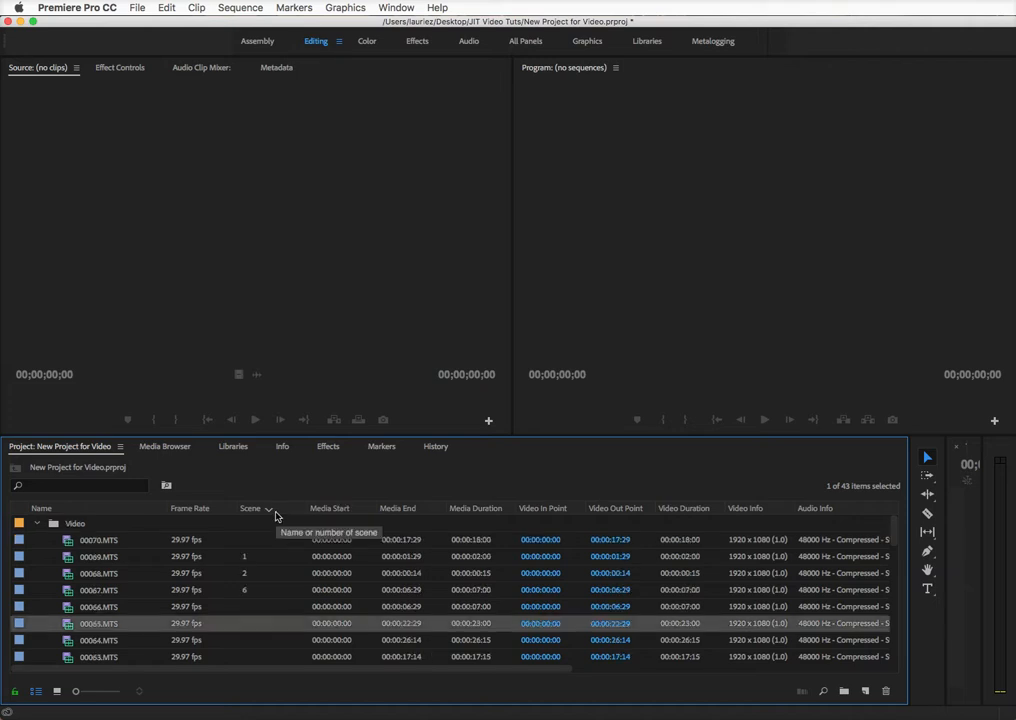
{"action": "left_click", "coordinate": [244, 590]}
{"action": "type", "text": "6"}
{"action": "key", "text": "Return"}
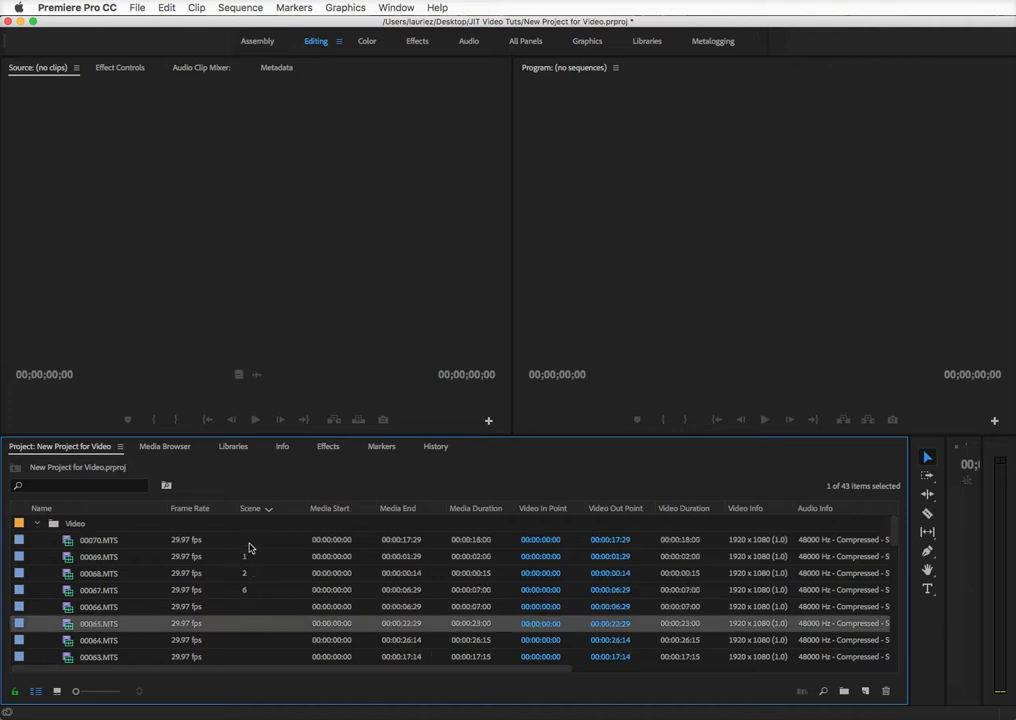
Open the Metadata Display dialog from the column header's context menu
{"action": "right_click", "coordinate": [853, 513]}
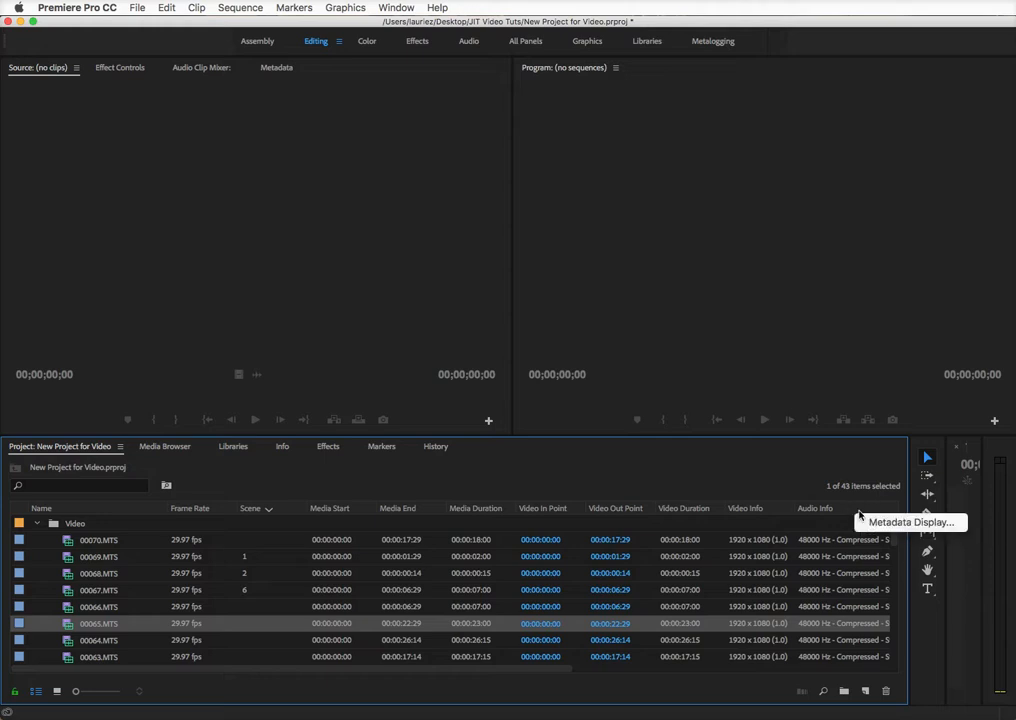
{"action": "left_click", "coordinate": [928, 526]}
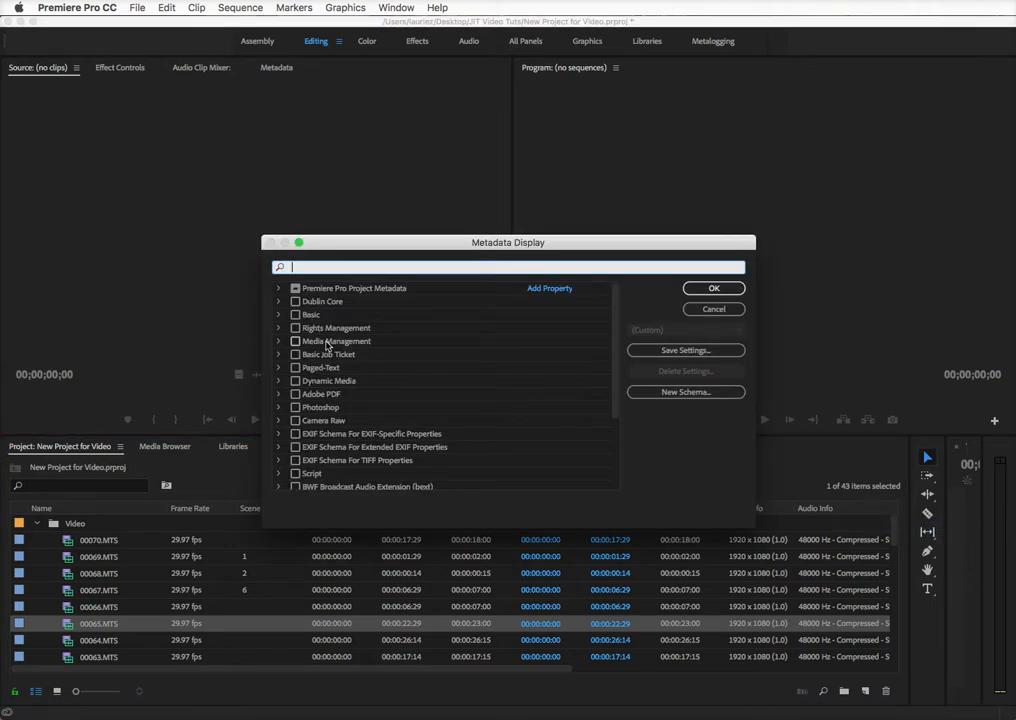
{"action": "scroll", "coordinate": [333, 406], "scroll_direction": "down", "scroll_amount": 5}
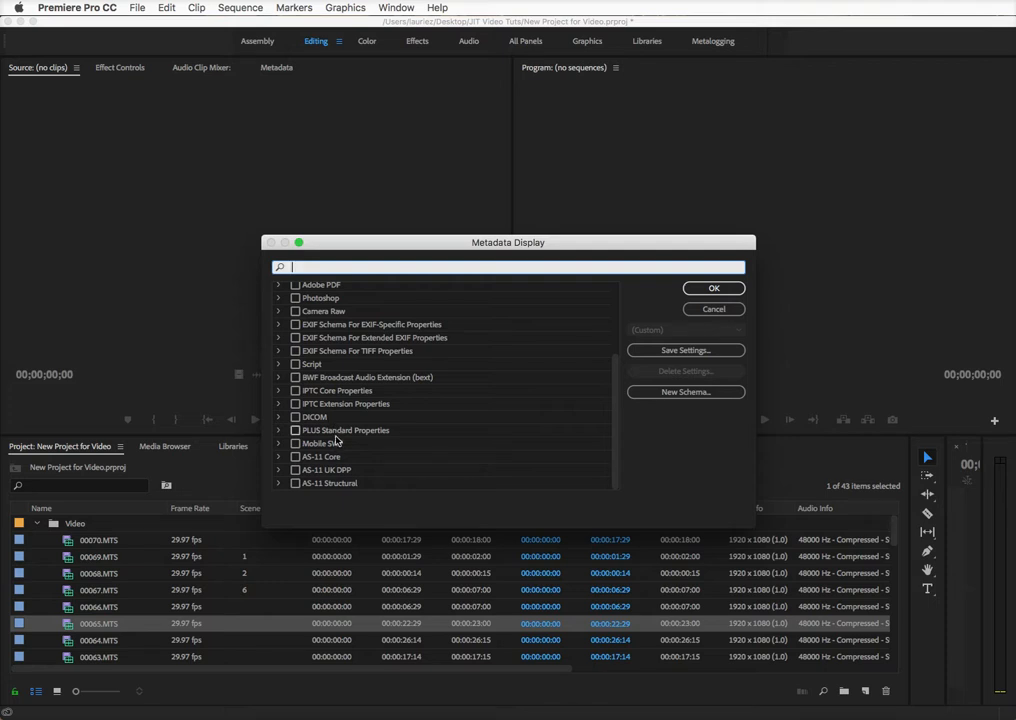
{"action": "scroll", "coordinate": [320, 400], "scroll_direction": "up", "scroll_amount": 5}
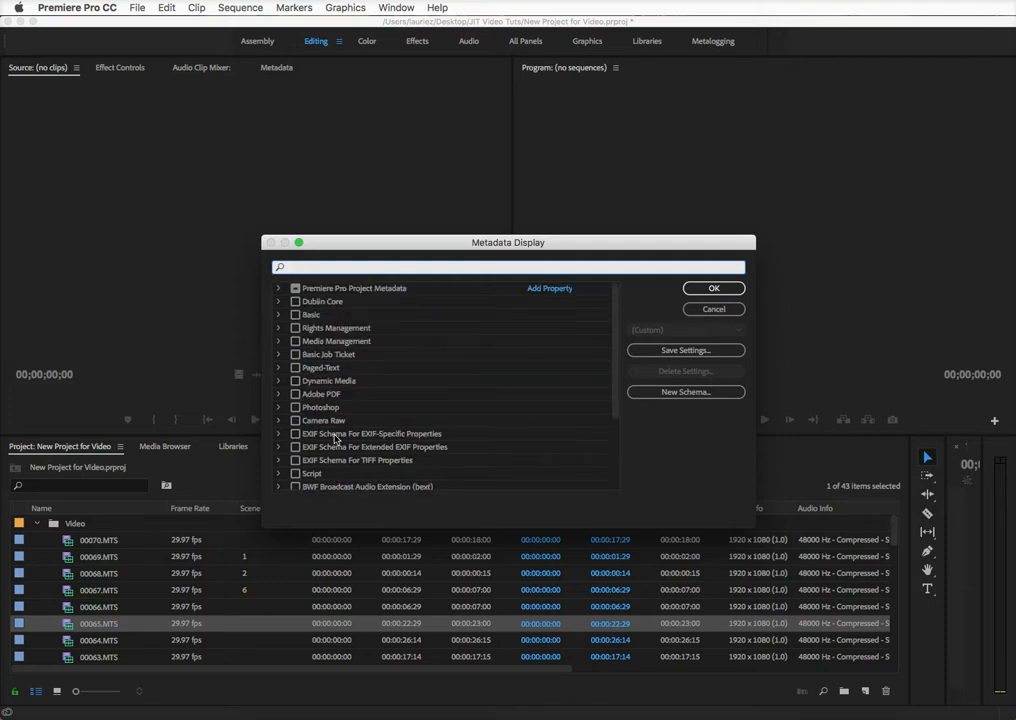
Inspect the Premiere Pro Project Metadata and Basic sections, then accept the metadata display settings
{"action": "left_click", "coordinate": [279, 289]}
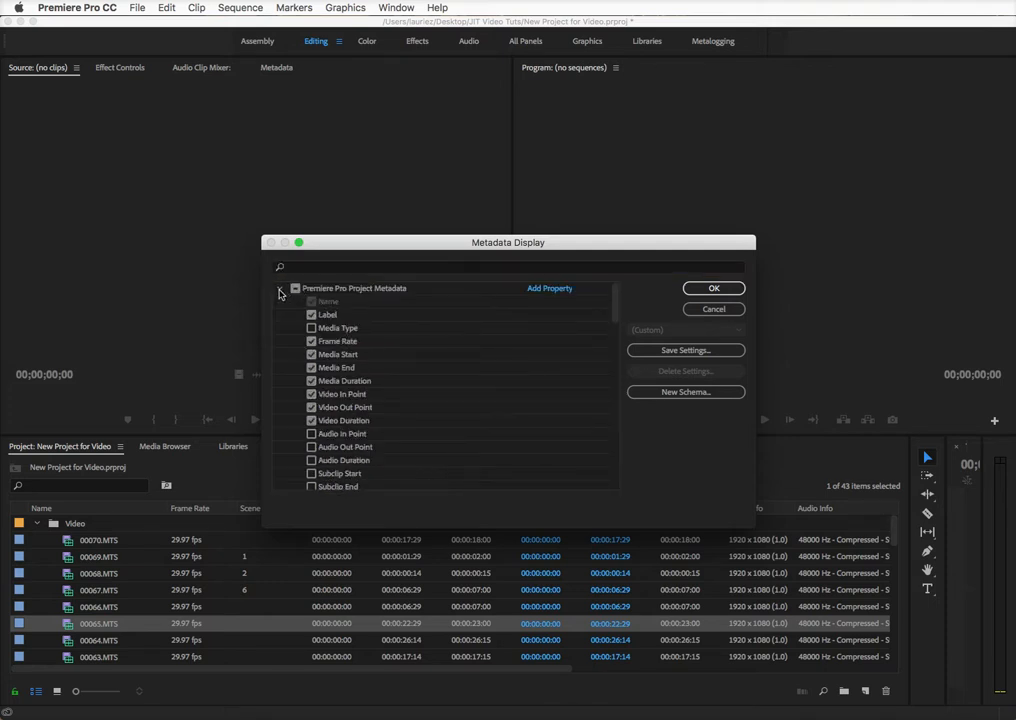
{"action": "scroll", "coordinate": [349, 472], "scroll_direction": "down", "scroll_amount": 5}
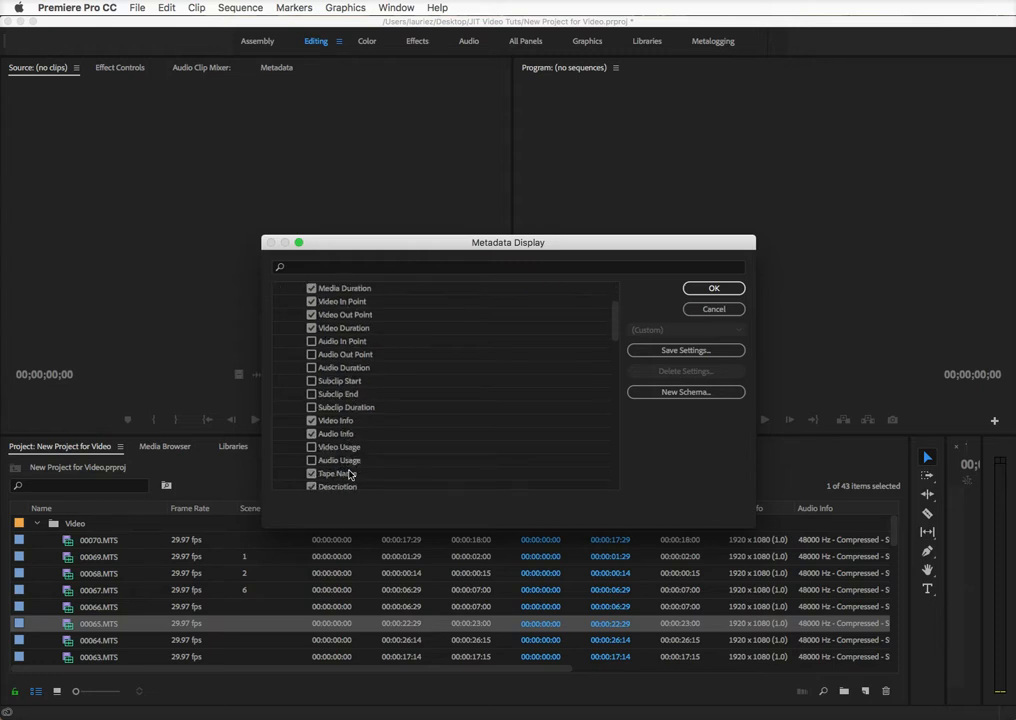
{"action": "scroll", "coordinate": [349, 474], "scroll_direction": "down", "scroll_amount": 4}
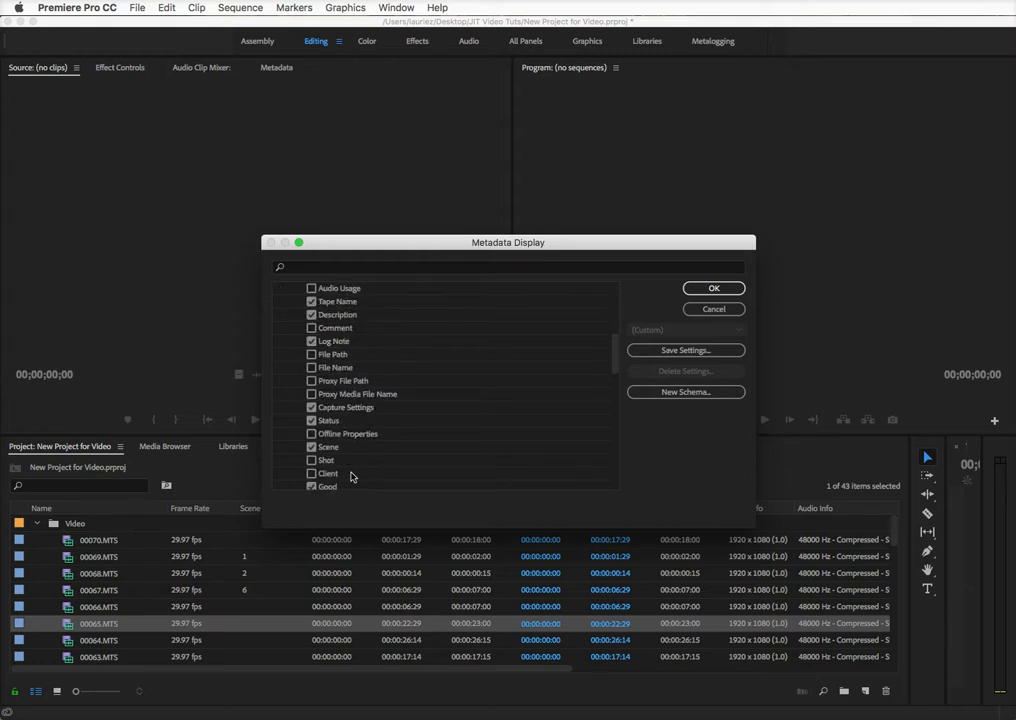
{"action": "scroll", "coordinate": [352, 477], "scroll_direction": "down", "scroll_amount": 3}
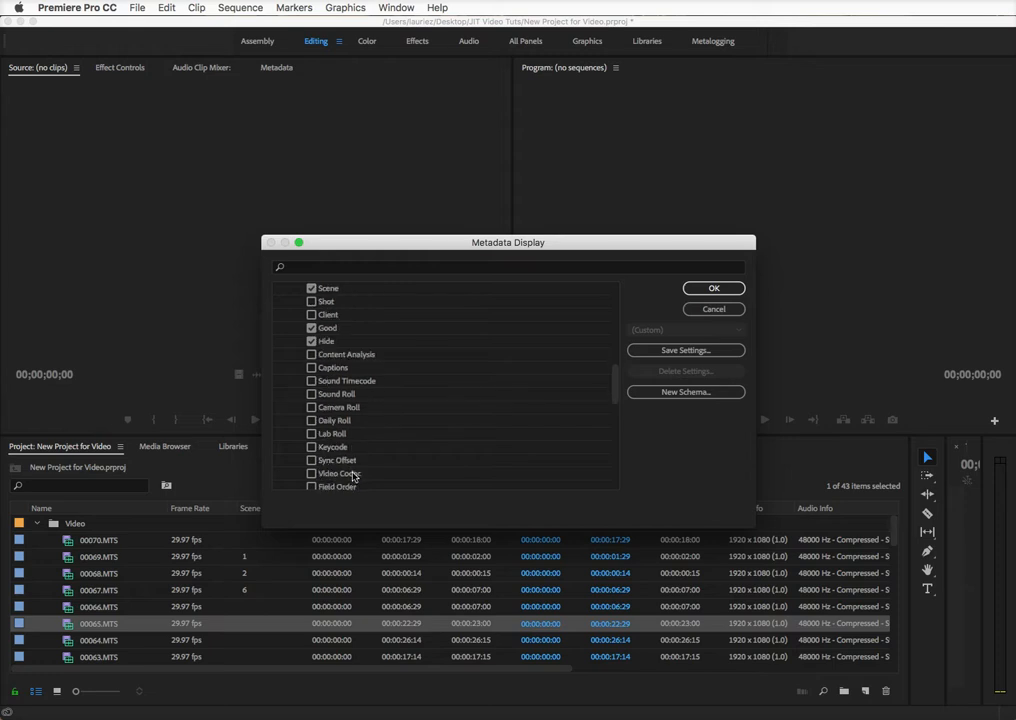
{"action": "scroll", "coordinate": [352, 477], "scroll_direction": "up", "scroll_amount": 6}
{"action": "scroll", "coordinate": [352, 477], "scroll_direction": "up", "scroll_amount": 3}
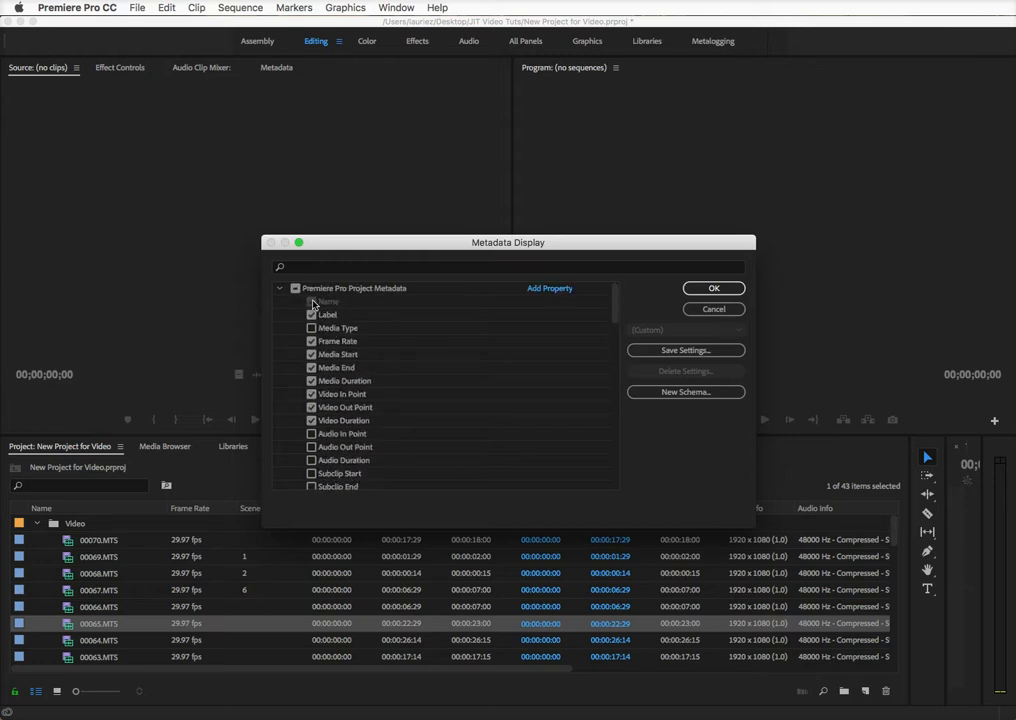
{"action": "left_click", "coordinate": [280, 291]}
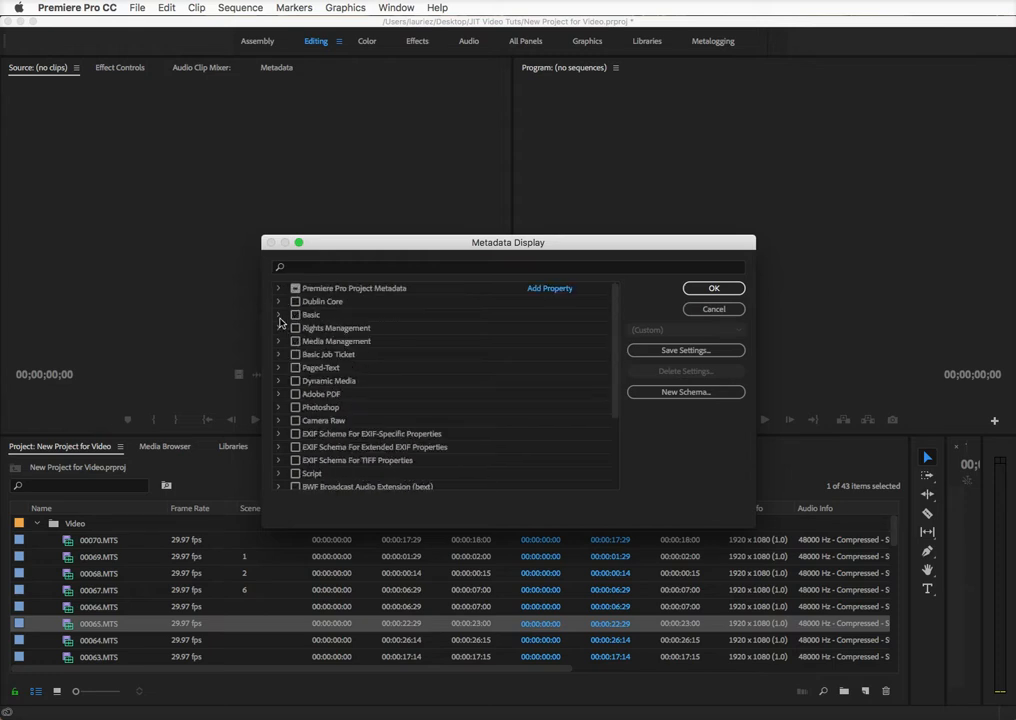
{"action": "left_click", "coordinate": [279, 315]}
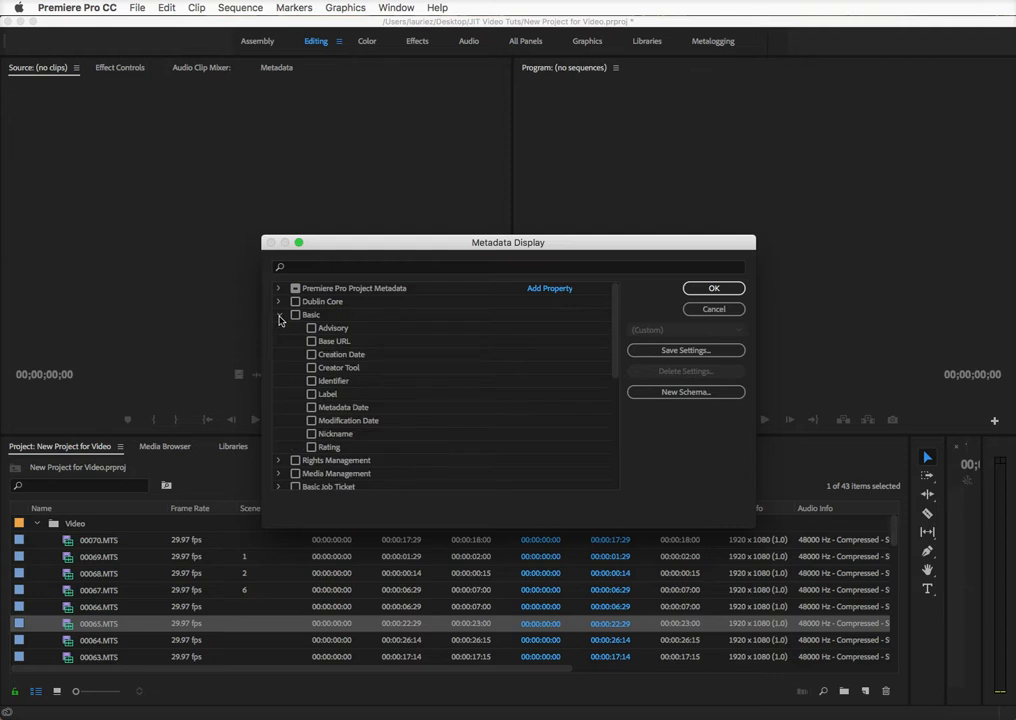
{"action": "left_click", "coordinate": [279, 316]}
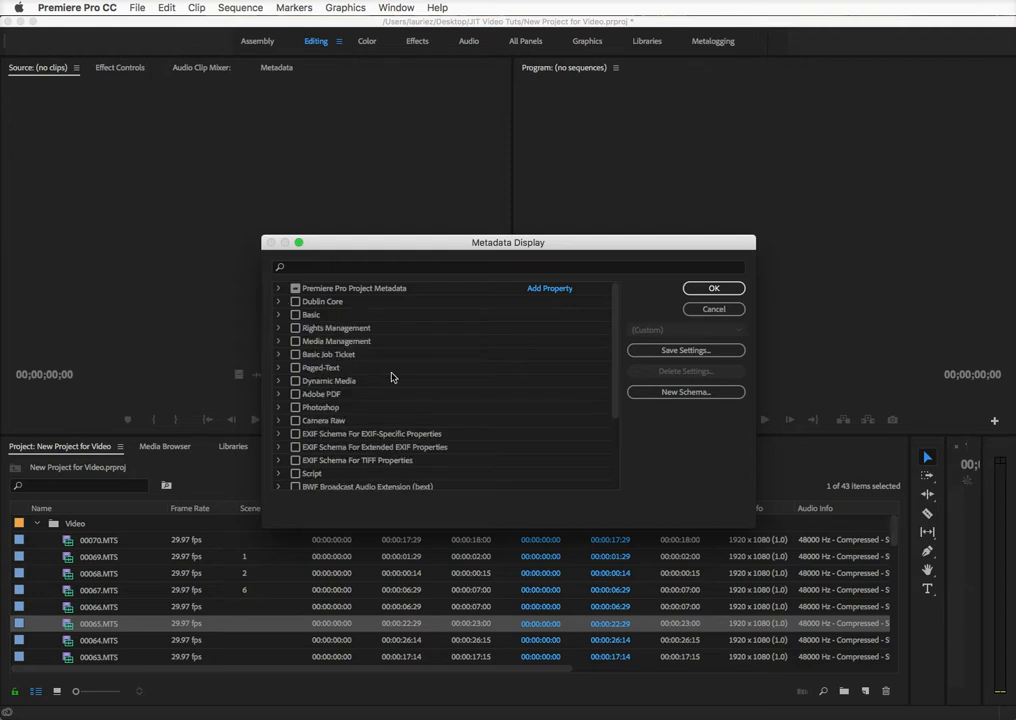
{"action": "left_click", "coordinate": [729, 291]}
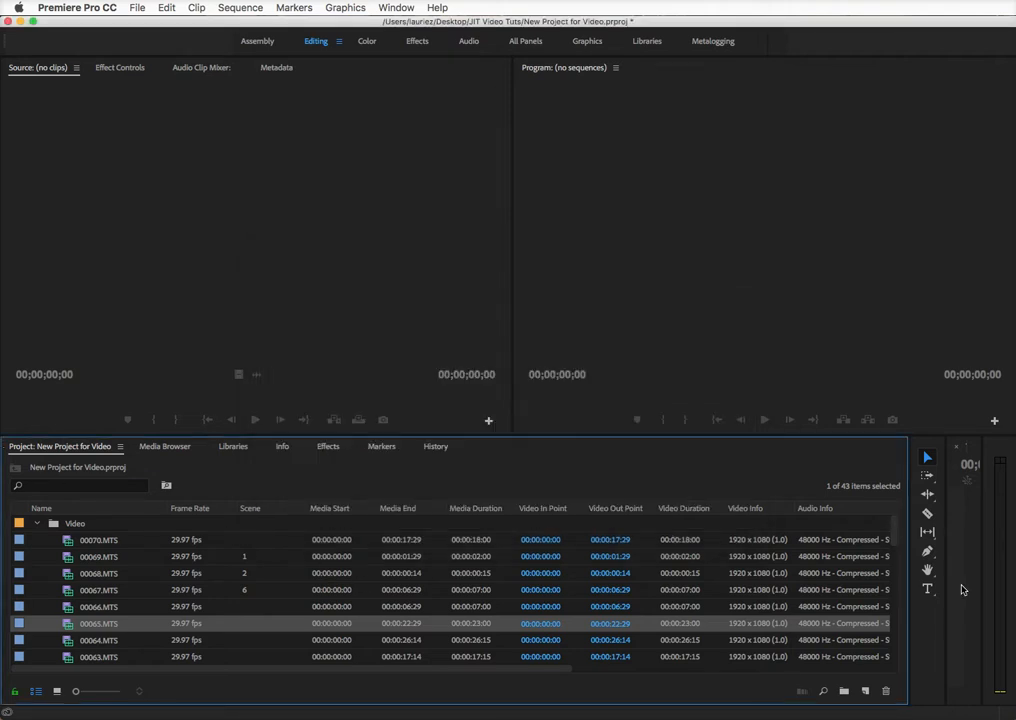
Narrow the Project panel, readjust its width, and collapse the Video bin
{"action": "left_click_drag", "start_coordinate": [909, 569], "coordinate": [281, 551]}
{"action": "left_click", "coordinate": [35, 525]}
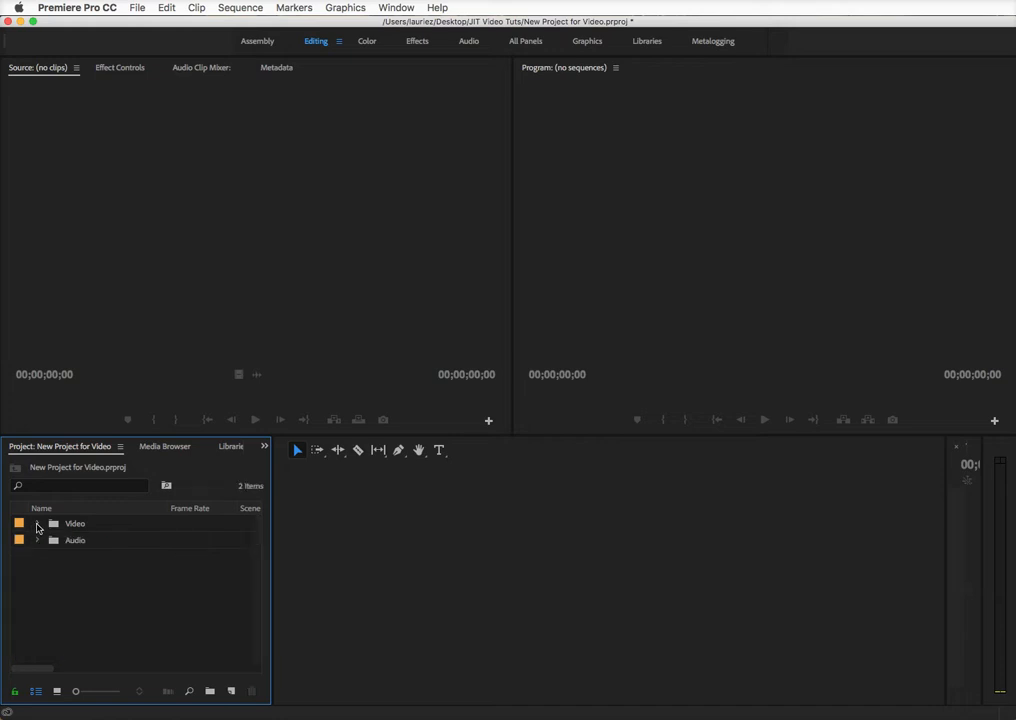
{"action": "left_click", "coordinate": [36, 525]}
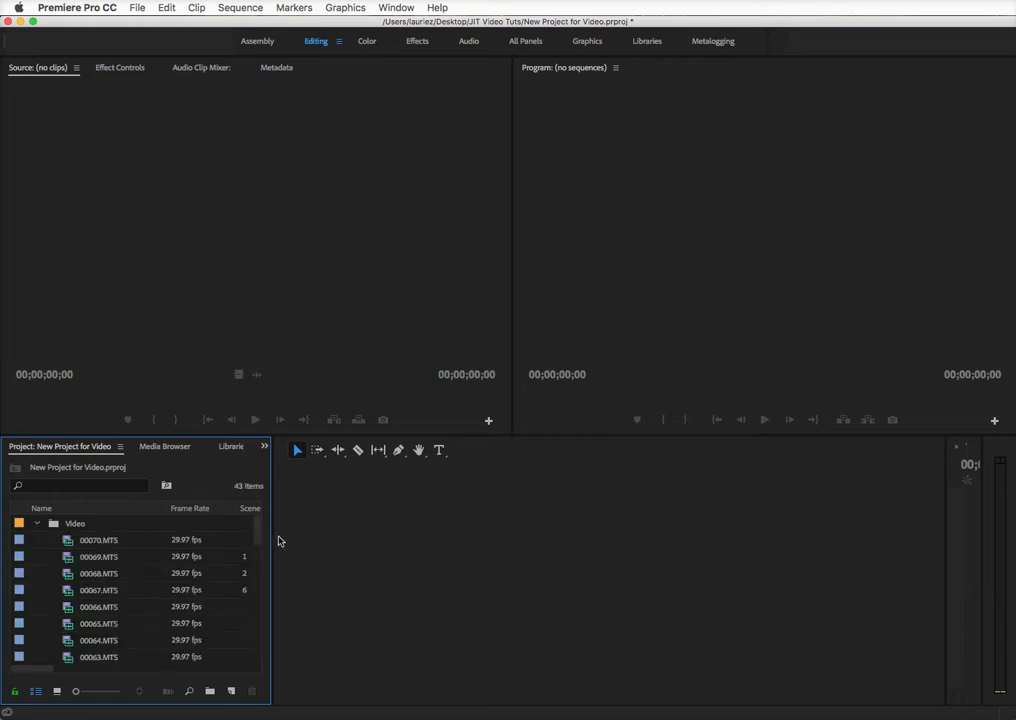
{"action": "left_click_drag", "start_coordinate": [272, 540], "coordinate": [409, 545]}
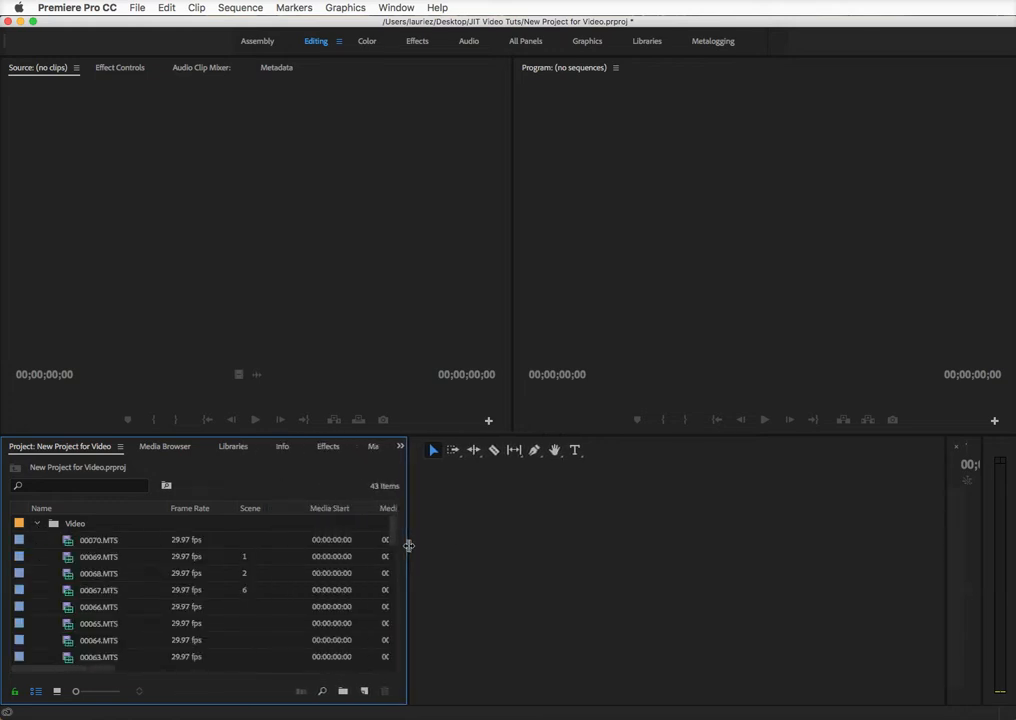
{"action": "left_click", "coordinate": [38, 524]}
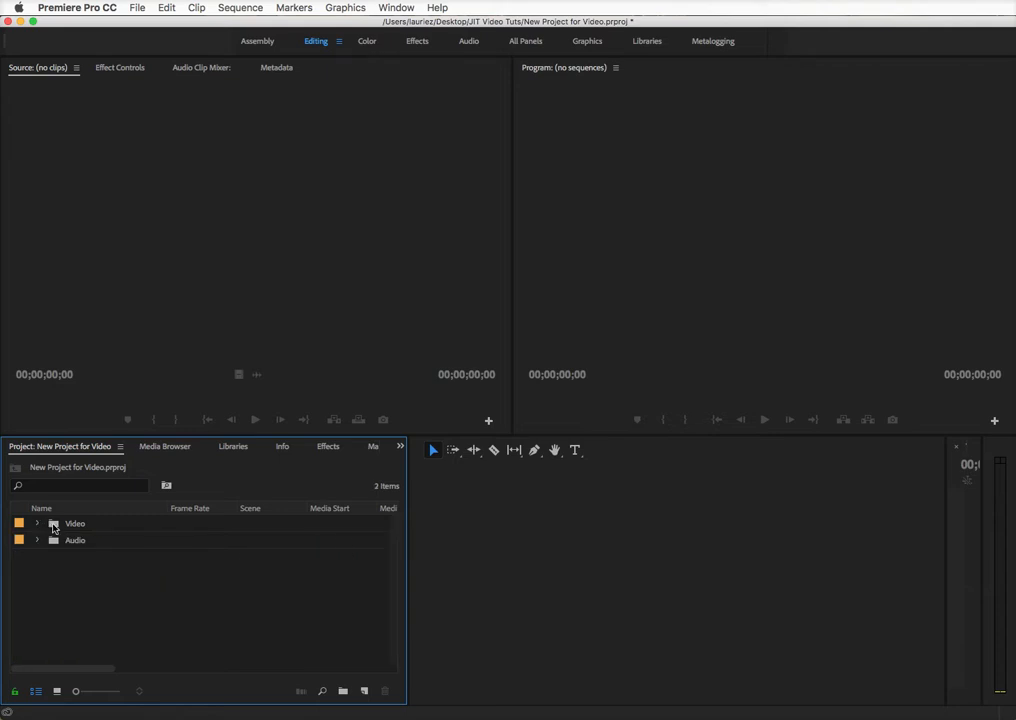
Open the Video bin in its own tab and scroll through its clips
{"action": "double_click", "coordinate": [53, 527]}
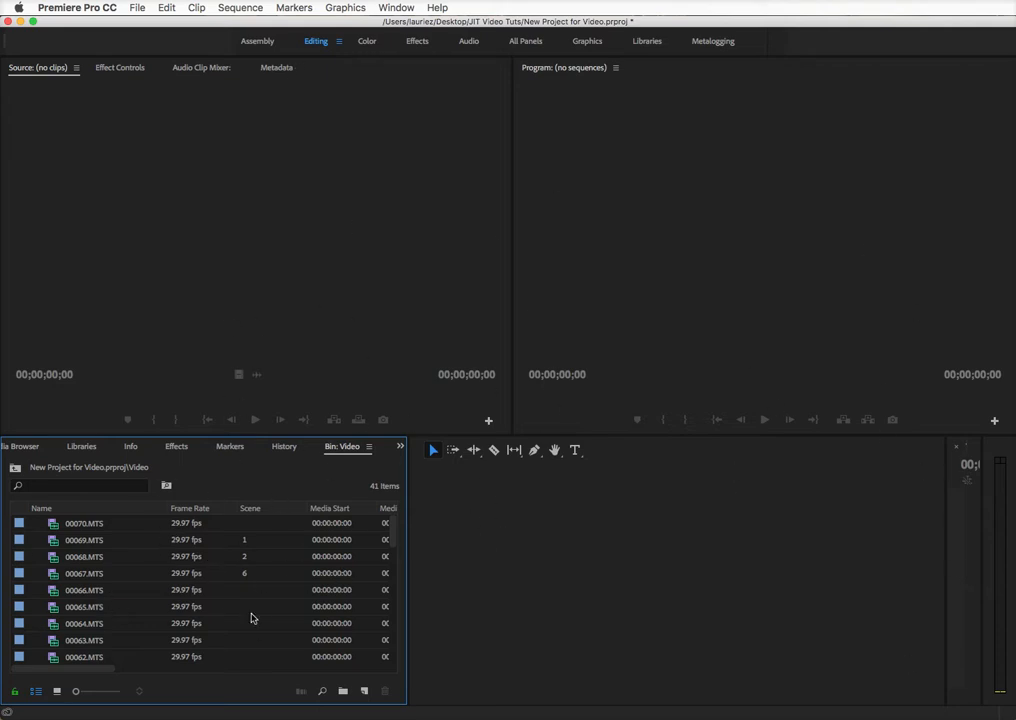
{"action": "mouse_move", "coordinate": [198, 621]}
{"action": "scroll", "coordinate": [168, 606], "scroll_direction": "down", "scroll_amount": 1}
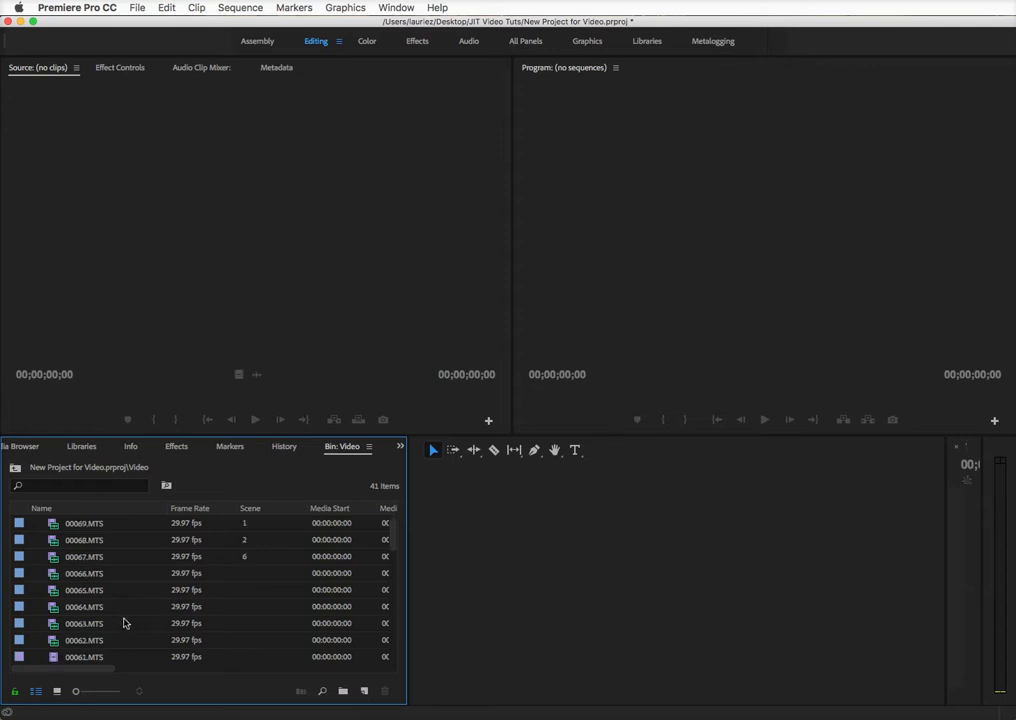
Return to the project root, peek into the Audio folder, and reopen Video in its own tab
{"action": "left_click", "coordinate": [15, 470]}
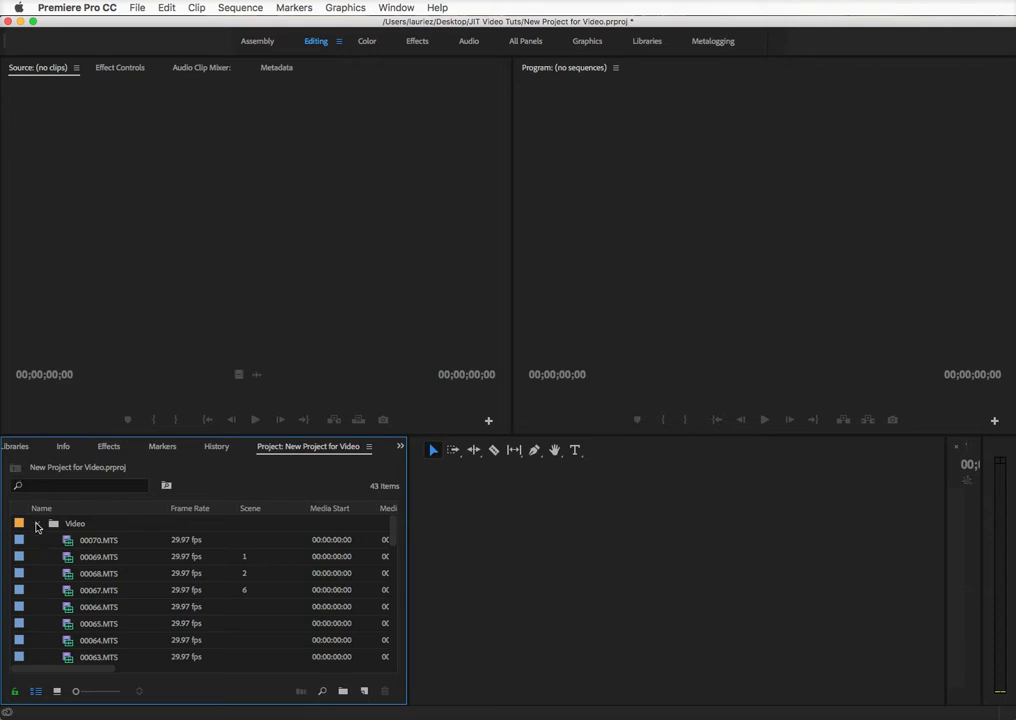
{"action": "left_click", "coordinate": [38, 525]}
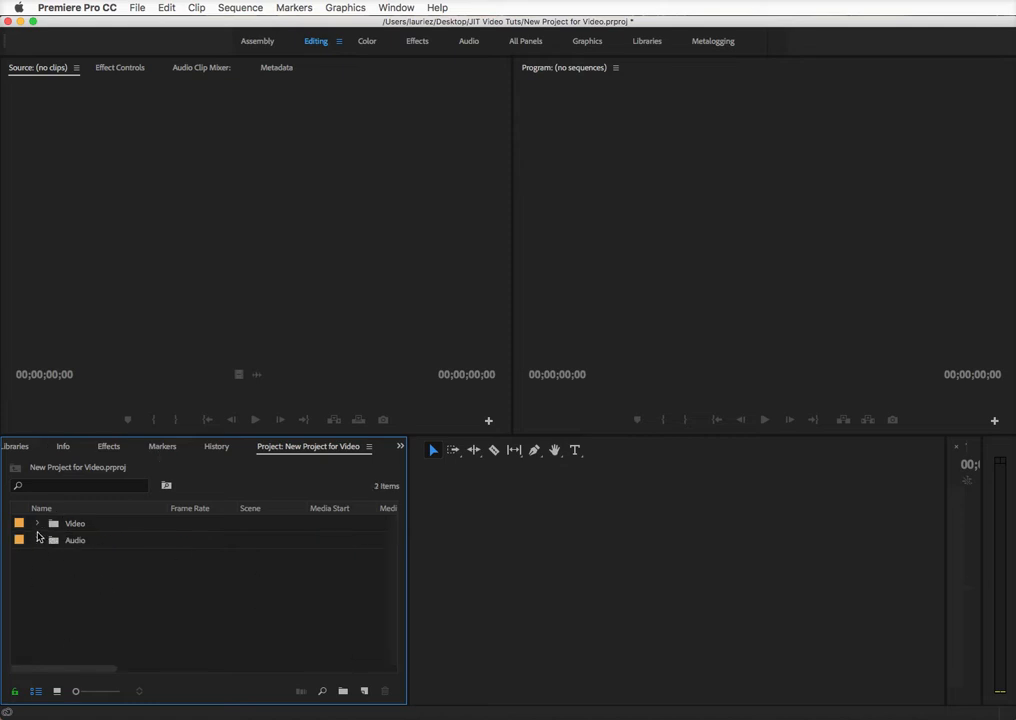
{"action": "left_click", "coordinate": [37, 540]}
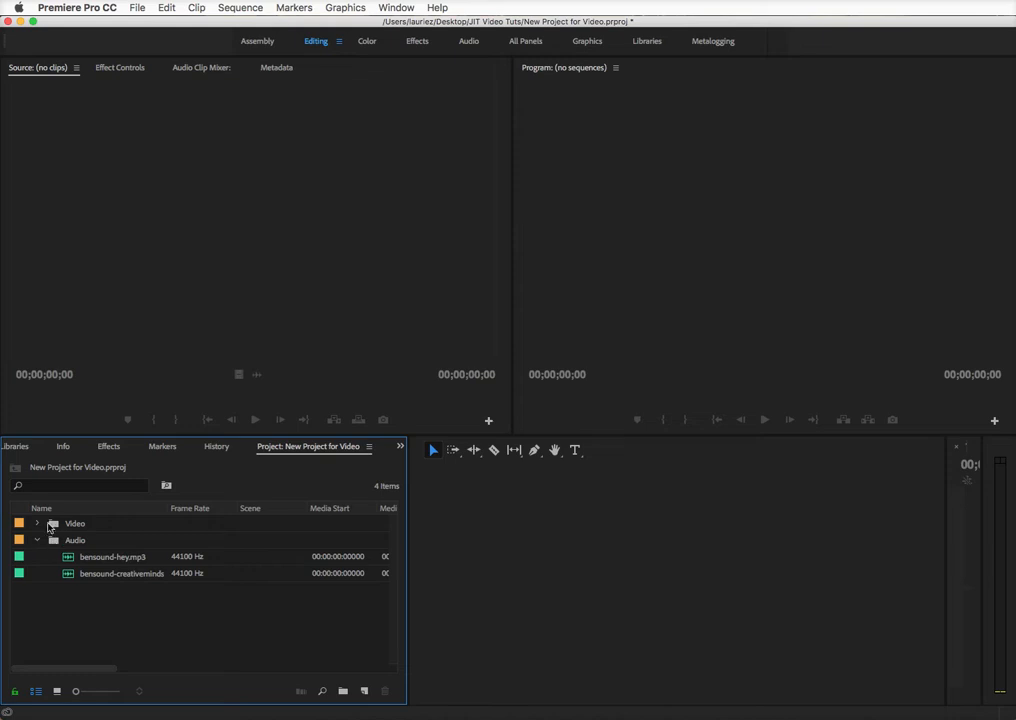
{"action": "left_click", "coordinate": [37, 540]}
{"action": "left_click", "coordinate": [39, 527]}
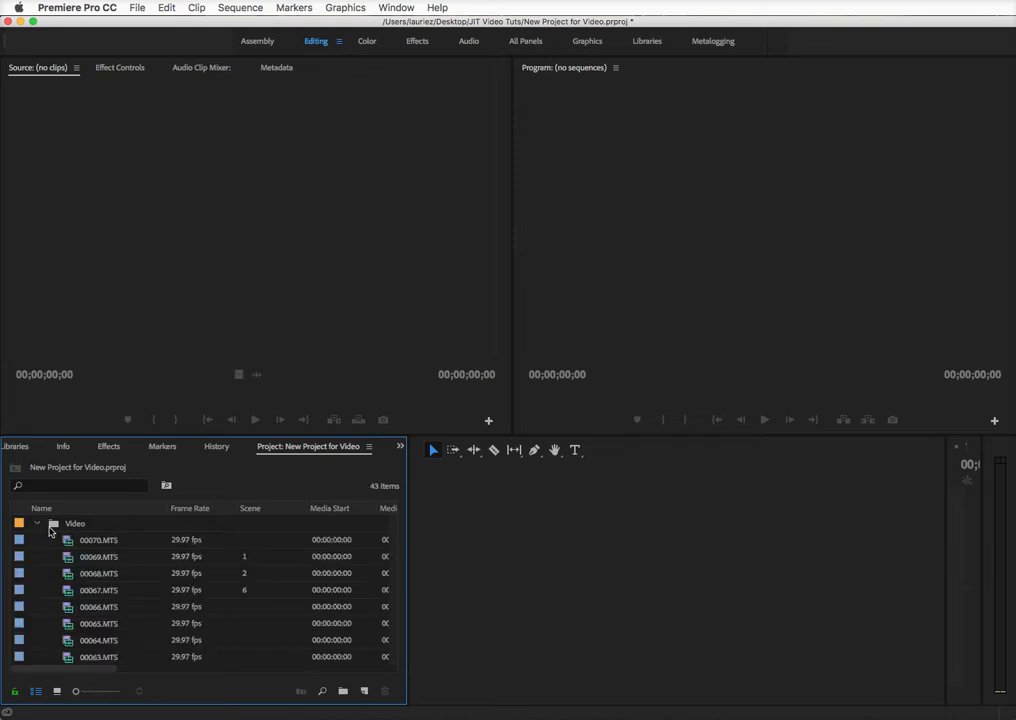
{"action": "double_click", "coordinate": [52, 524]}
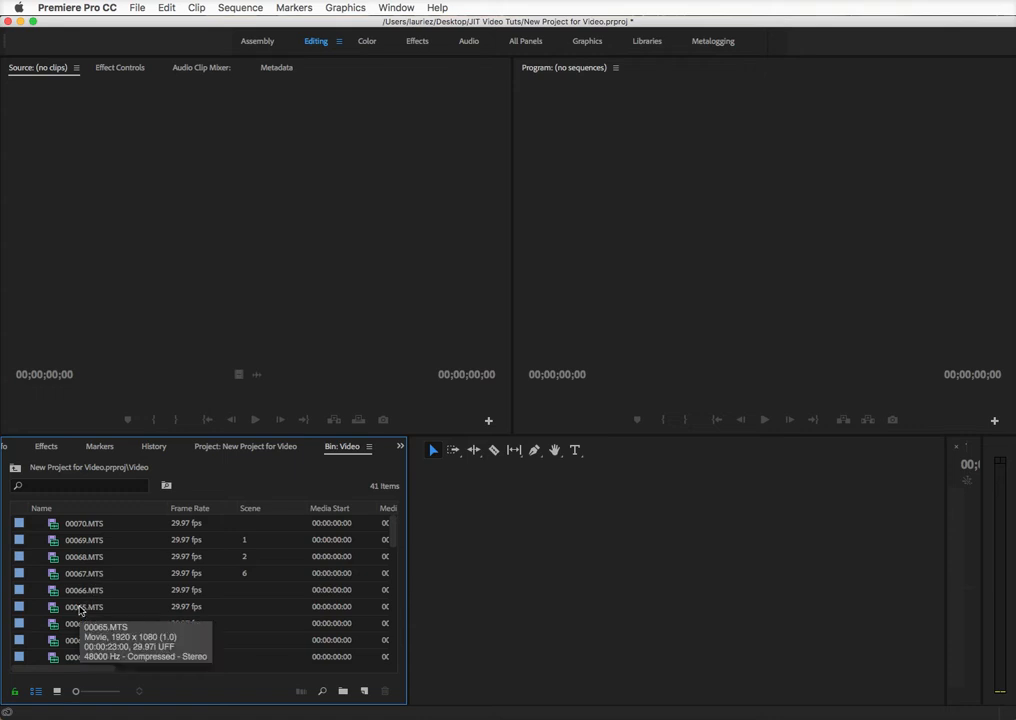
Begin renaming clip 00065.MTS, then cancel and deselect it
{"action": "left_click", "coordinate": [80, 608]}
{"action": "left_click", "coordinate": [80, 608]}
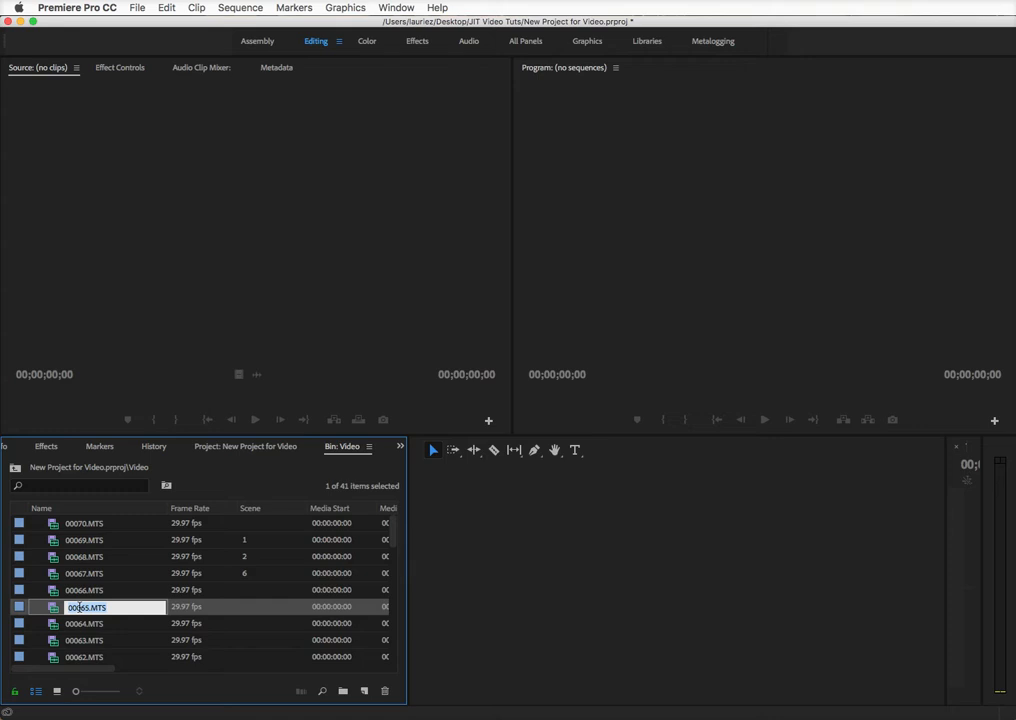
{"action": "left_click", "coordinate": [136, 574]}
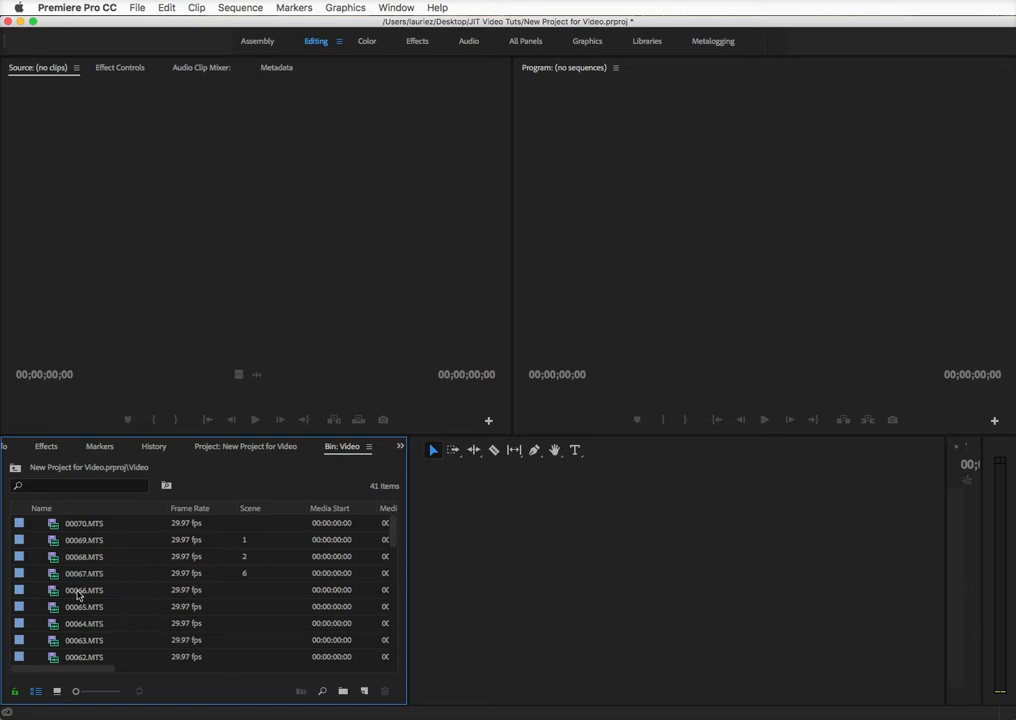
Preview clip 00066.MTS in the Source Monitor and rename it CU-son.MTS
{"action": "left_click", "coordinate": [78, 594]}
{"action": "double_click", "coordinate": [55, 594]}
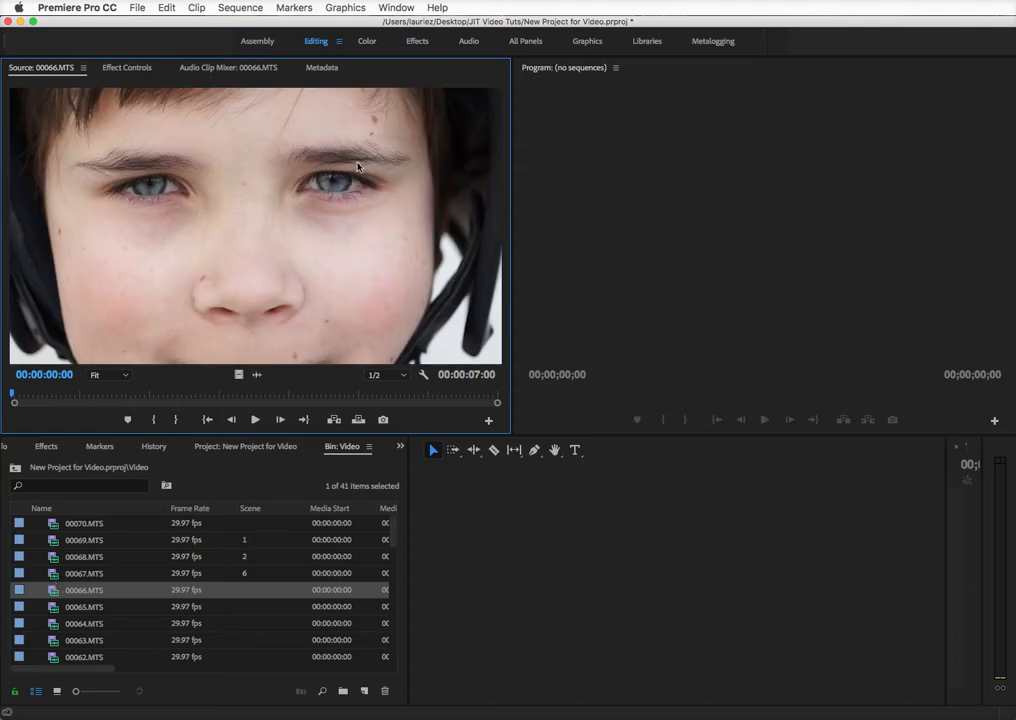
{"action": "left_click", "coordinate": [88, 592]}
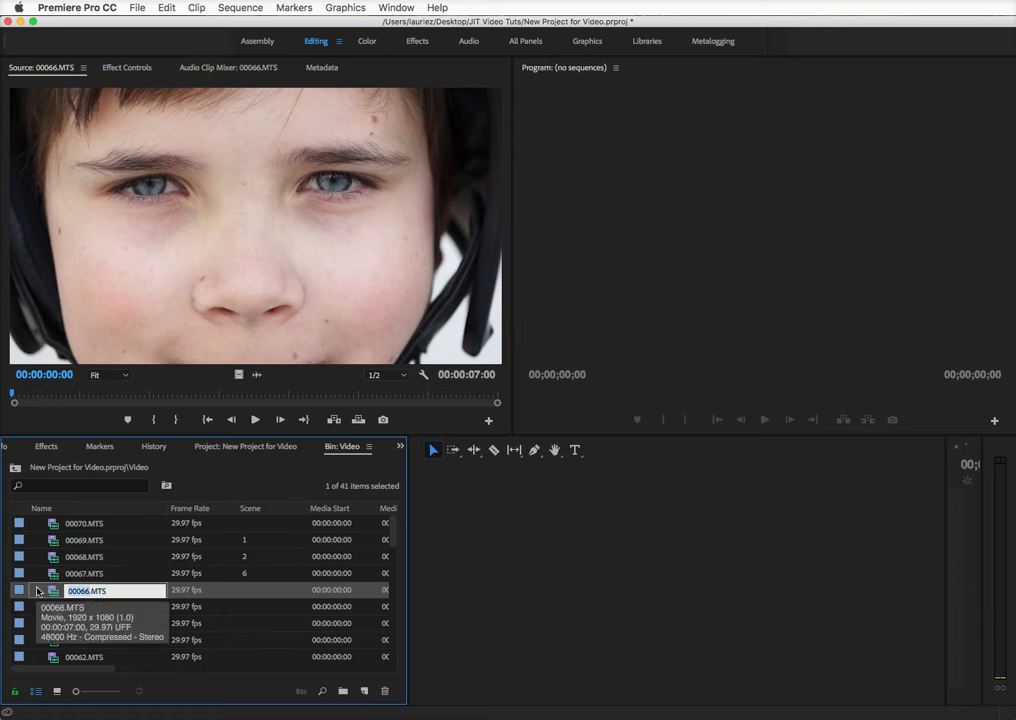
{"action": "type", "text": "CL"}
{"action": "type", "text": "-son"}
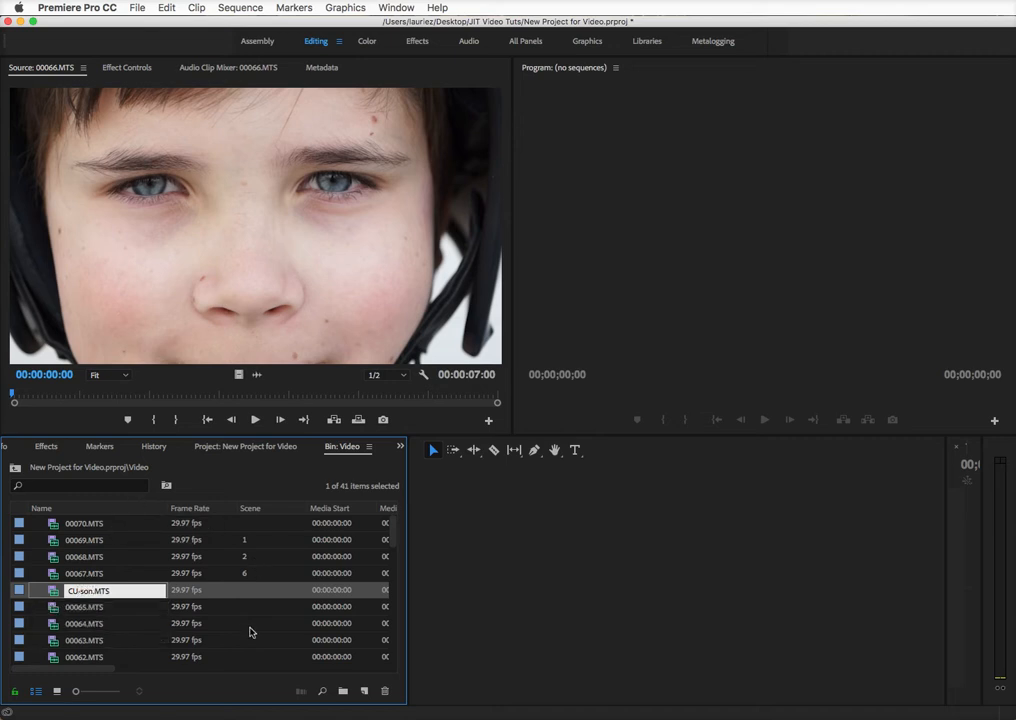
{"action": "left_click", "coordinate": [250, 627]}
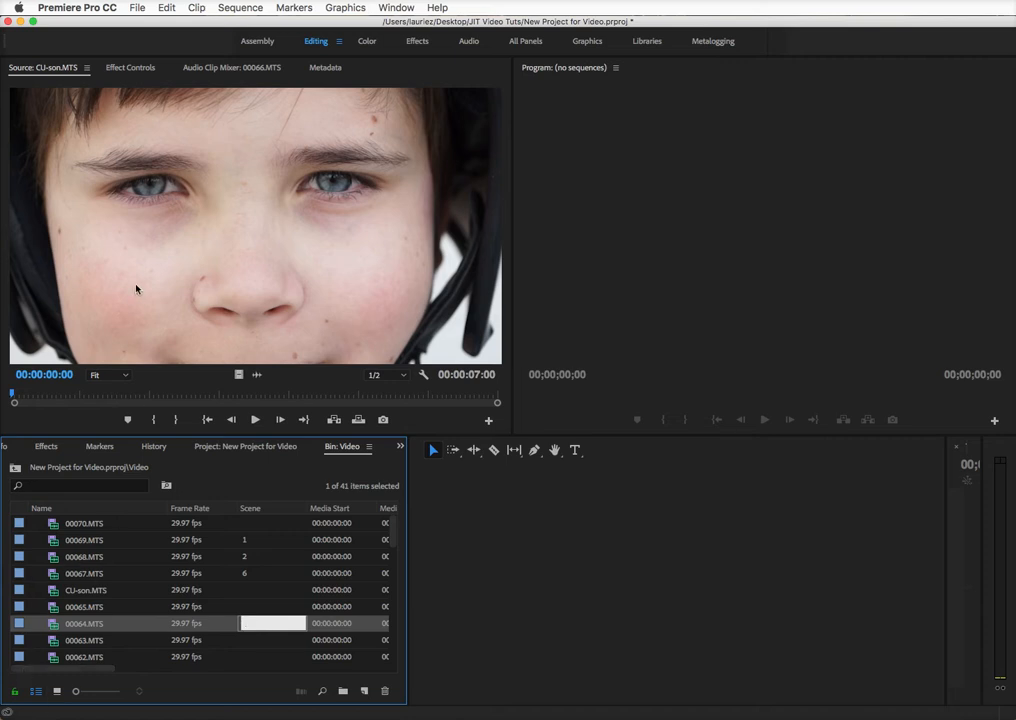
Switch the Video bin to Icon View so its 41 clips show as thumbnails, and focus its search field
{"action": "left_click", "coordinate": [60, 693]}
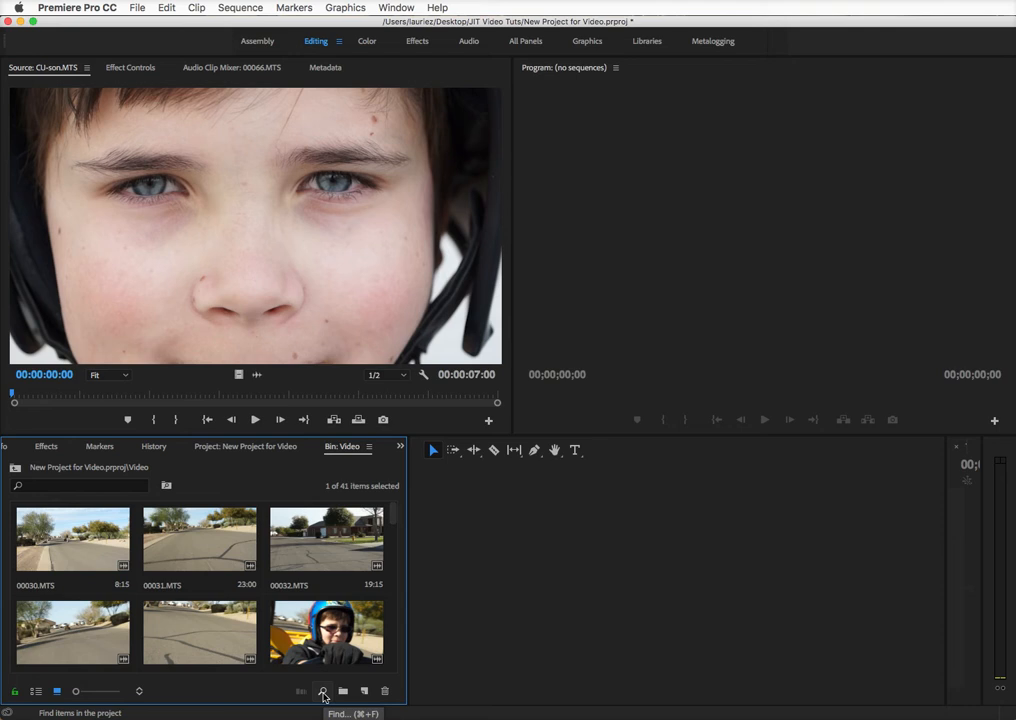
{"action": "left_click", "coordinate": [38, 486]}
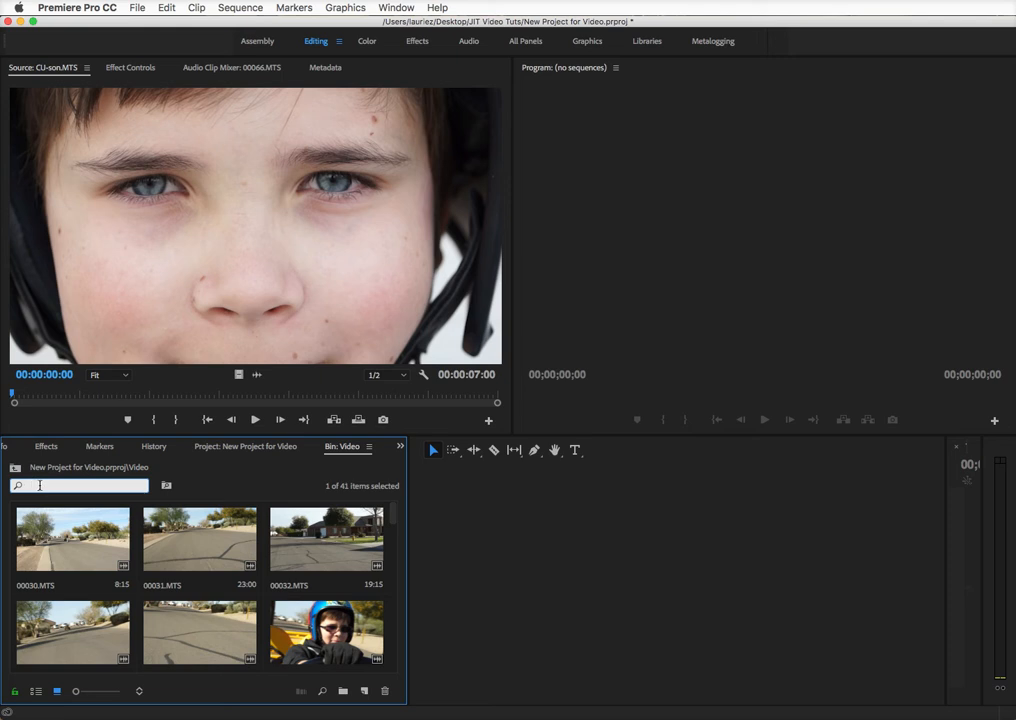
Shorten the Premiere Pro window from its bottom-right corner to reveal the Finder desktop, leaving the New Item menu unused
{"action": "left_click", "coordinate": [363, 692]}
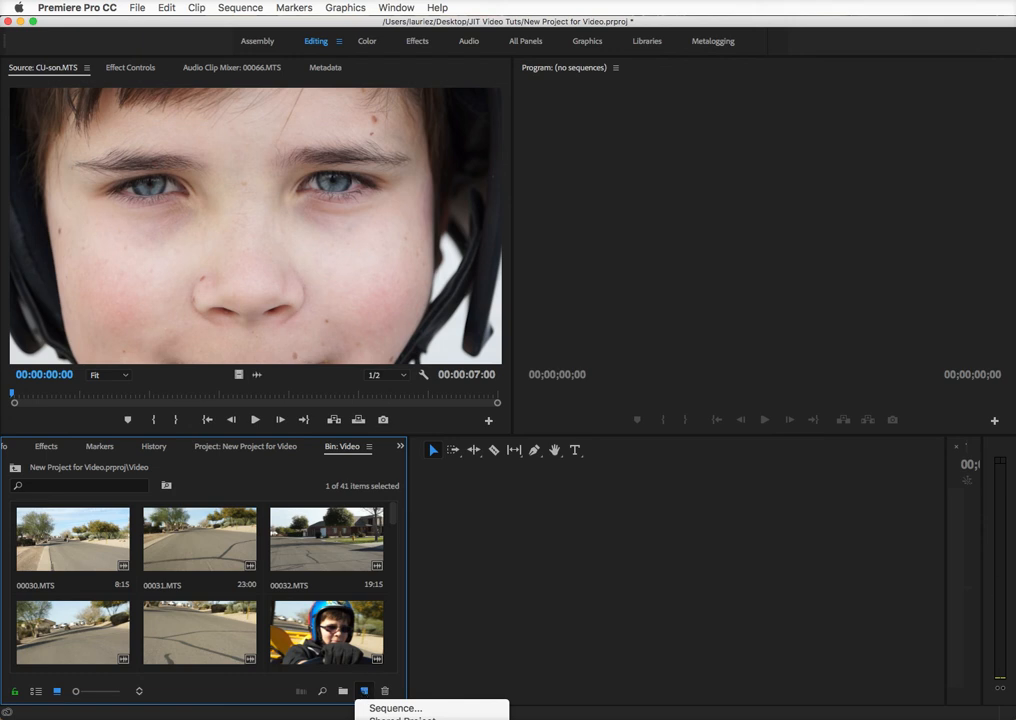
{"action": "left_click", "coordinate": [863, 670]}
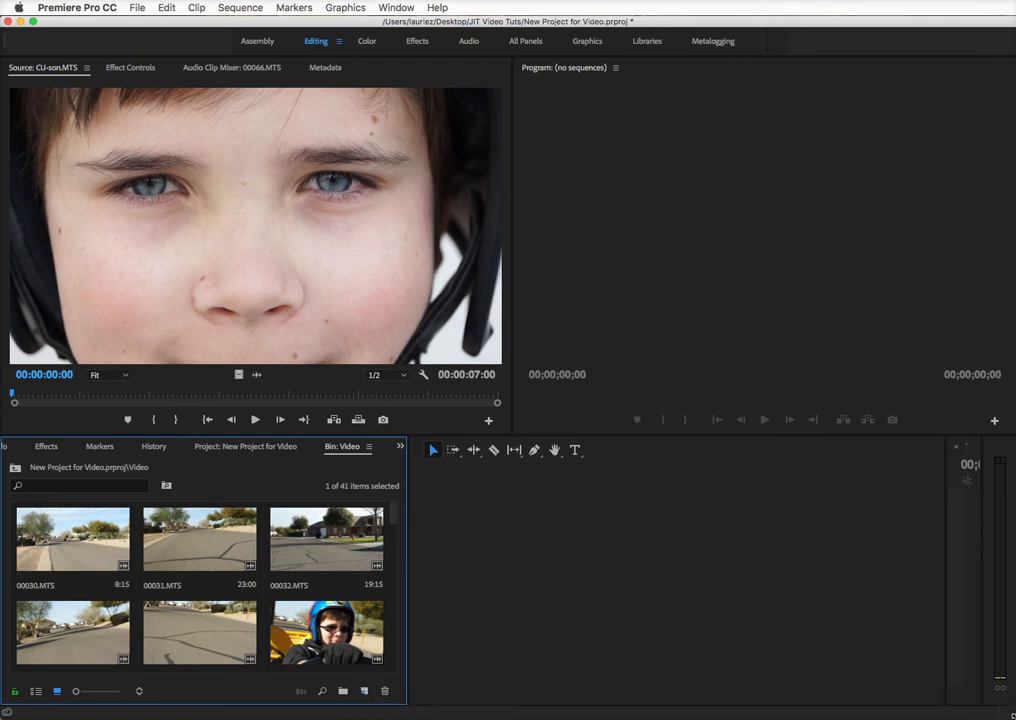
{"action": "left_click_drag", "start_coordinate": [1013, 716], "coordinate": [1004, 565]}
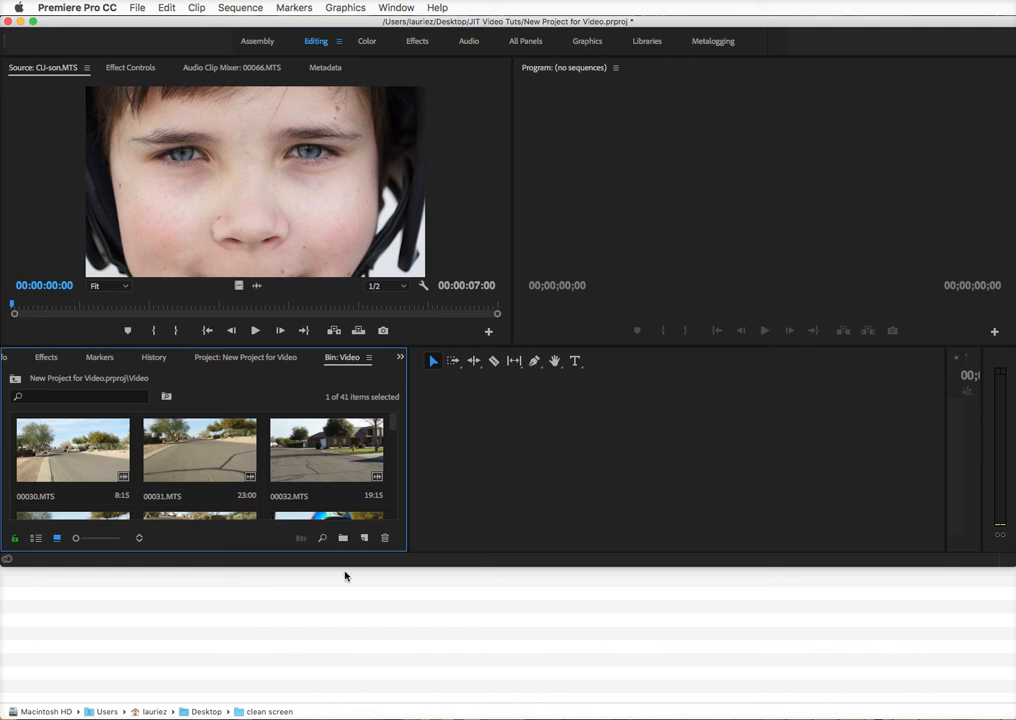
{"action": "left_click", "coordinate": [363, 537]}
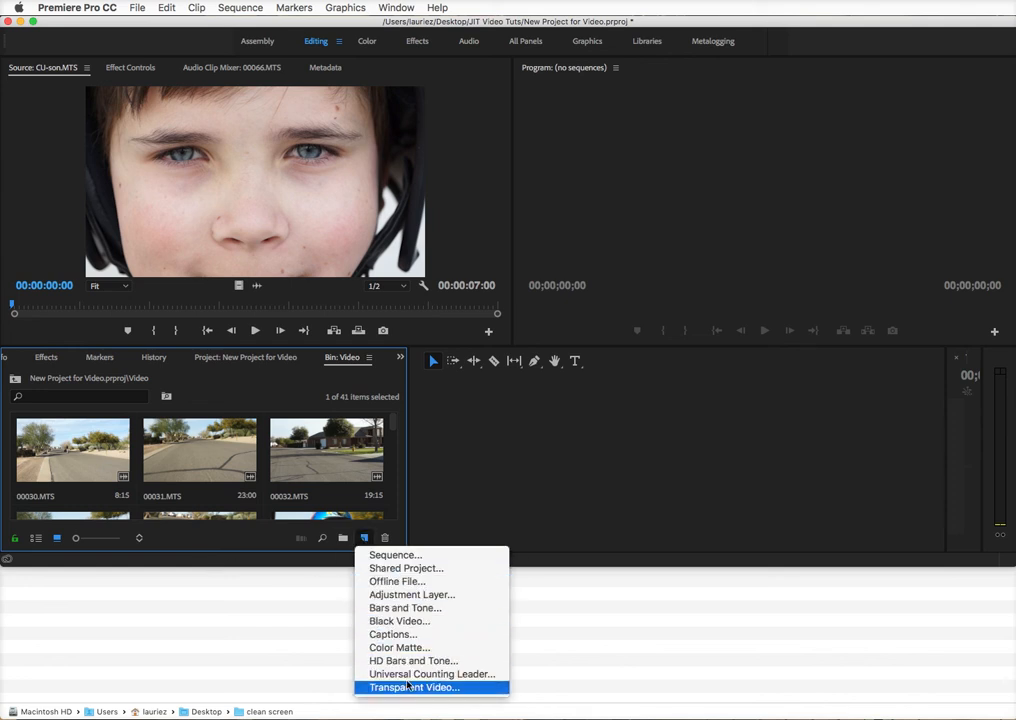
{"action": "left_click", "coordinate": [444, 477]}
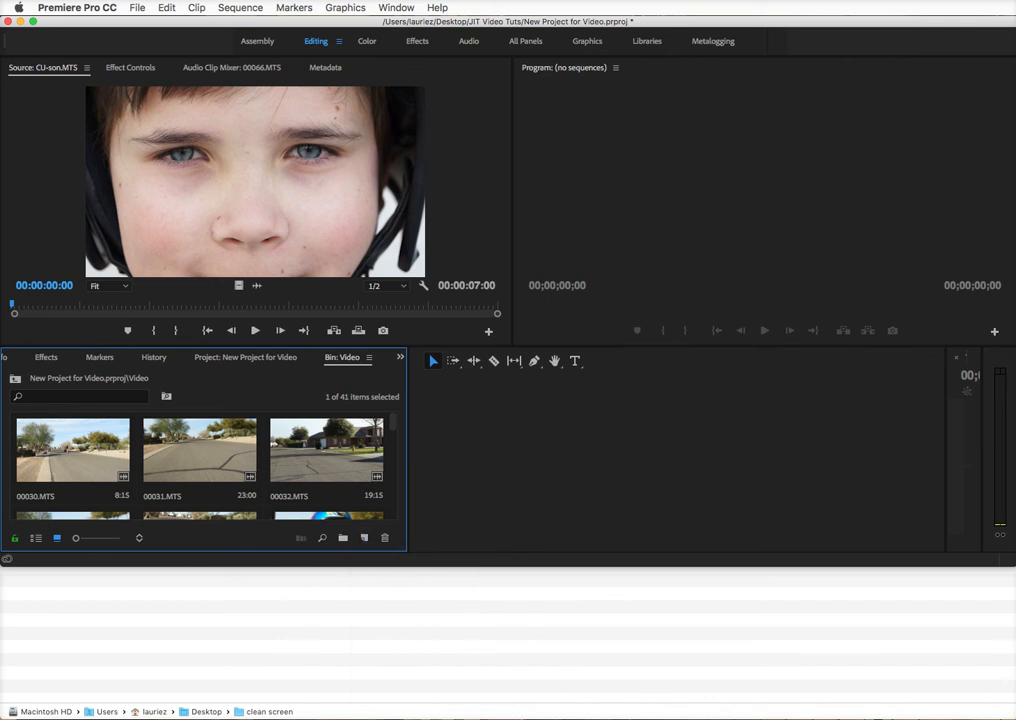
{"action": "key", "text": "super+n"}
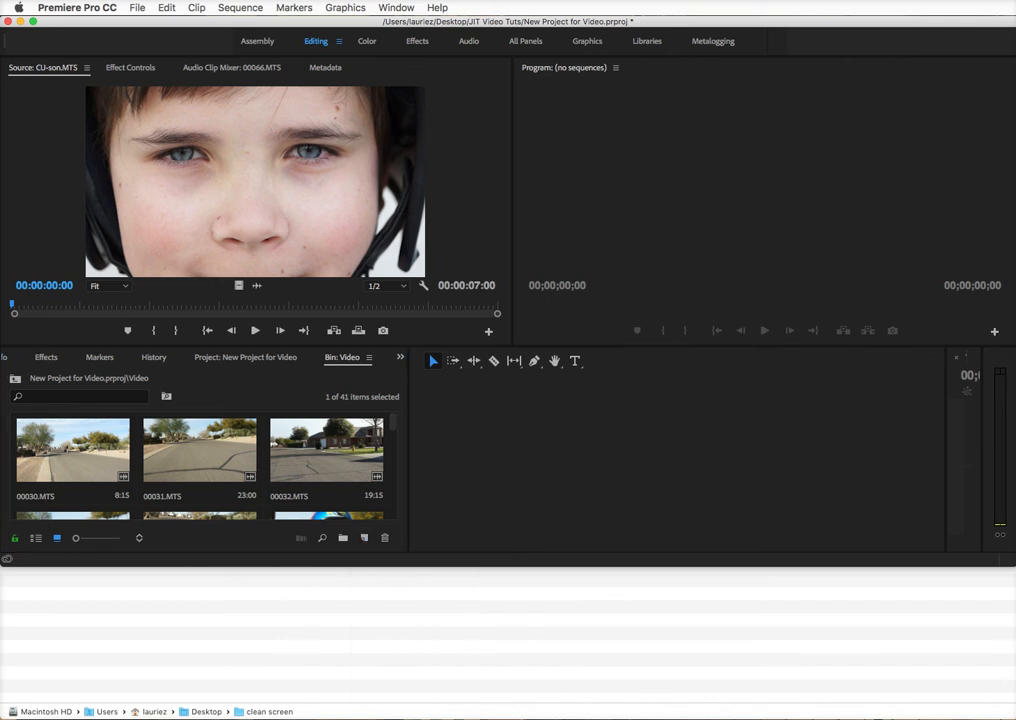